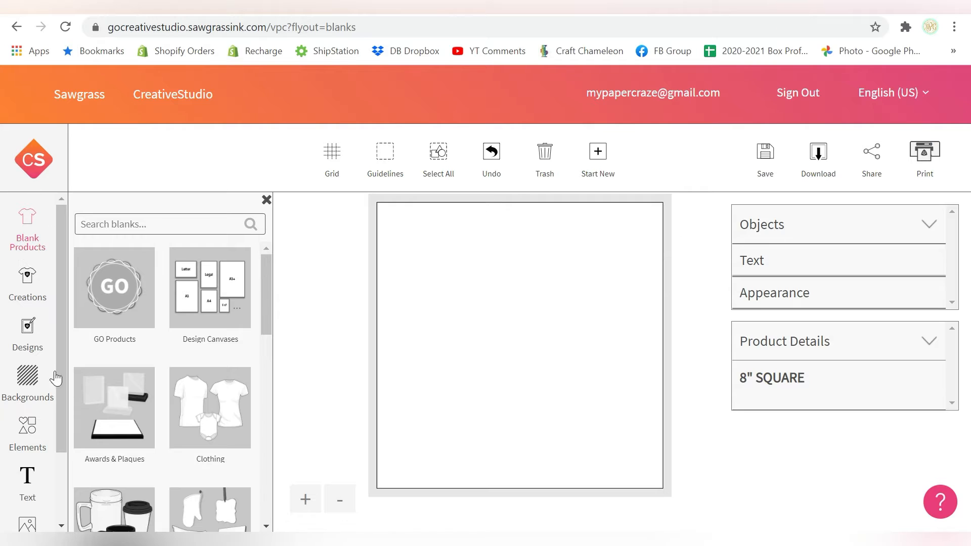
Open the My Images gallery and browse the images uploaded so far.
scroll(38, 288, down, 2)
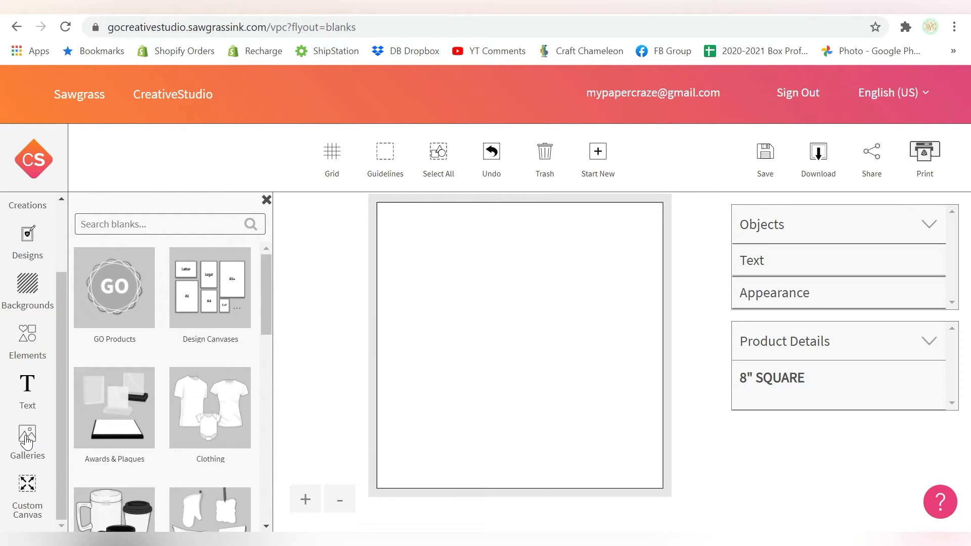
click(27, 440)
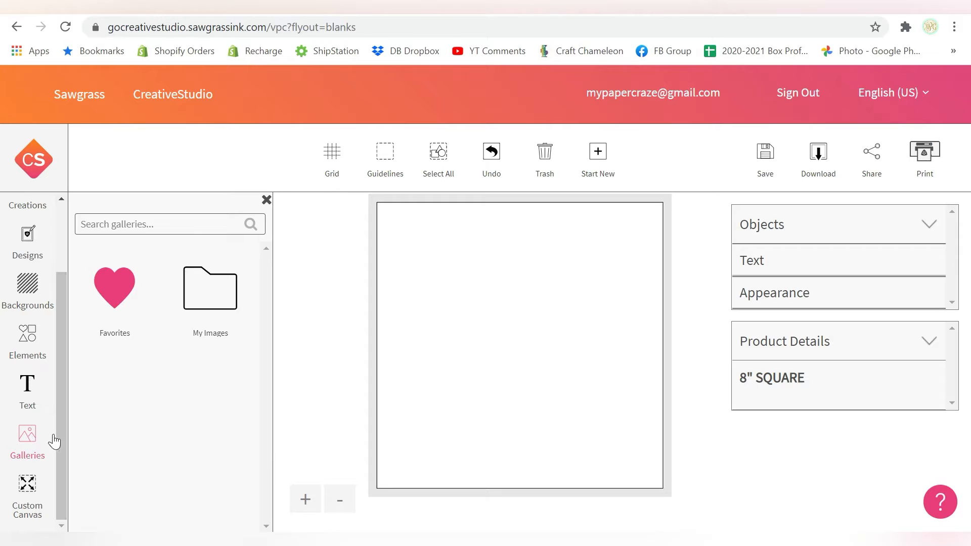
click(205, 293)
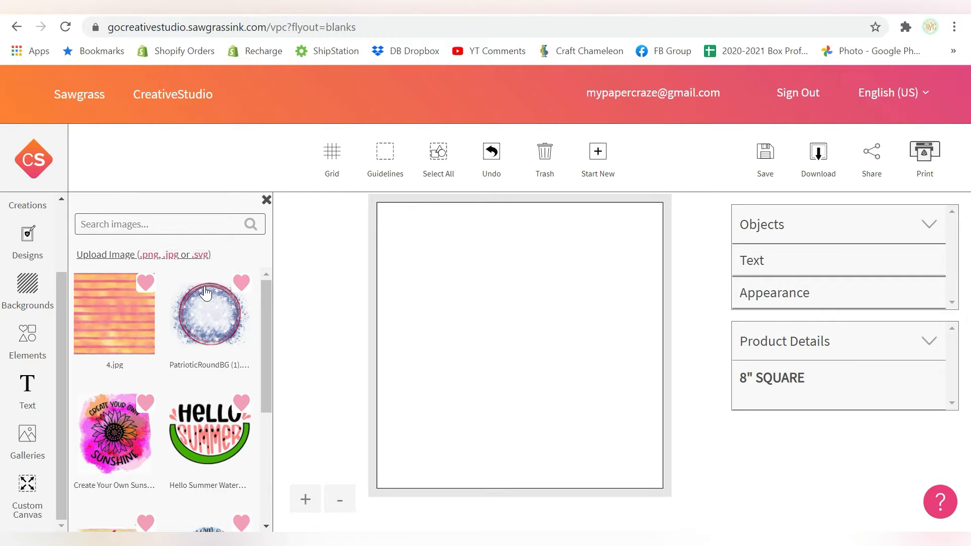
scroll(169, 311, down, 4)
scroll(169, 311, up, 5)
Select 16.jpg from the Lemonade Digital Paper Set folder in Downloads for upload to My Images.
click(89, 255)
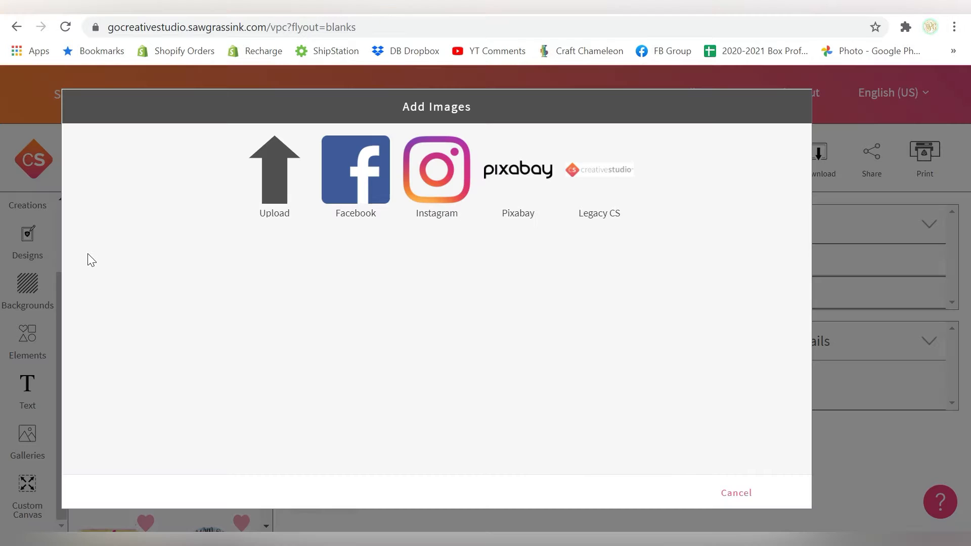
click(276, 173)
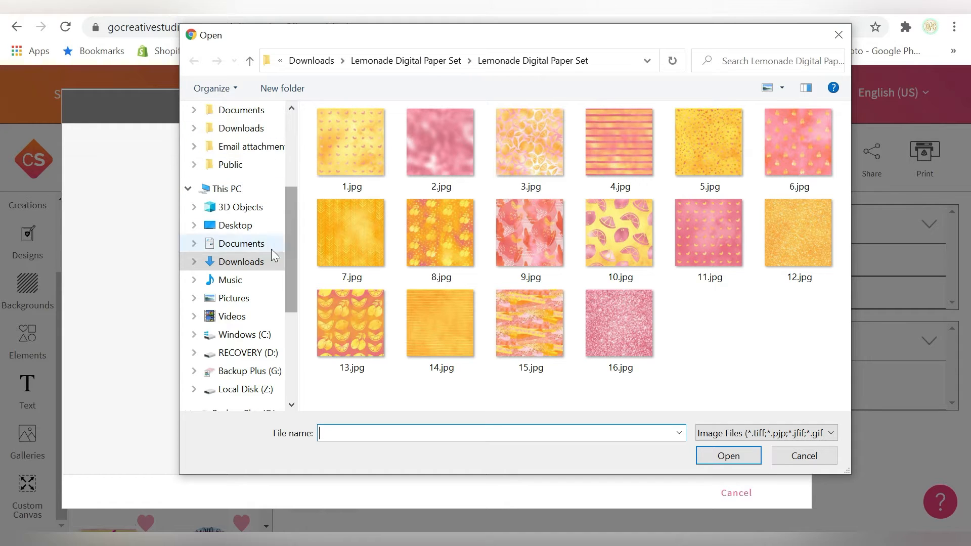
click(258, 265)
click(764, 175)
double_click(763, 175)
double_click(365, 144)
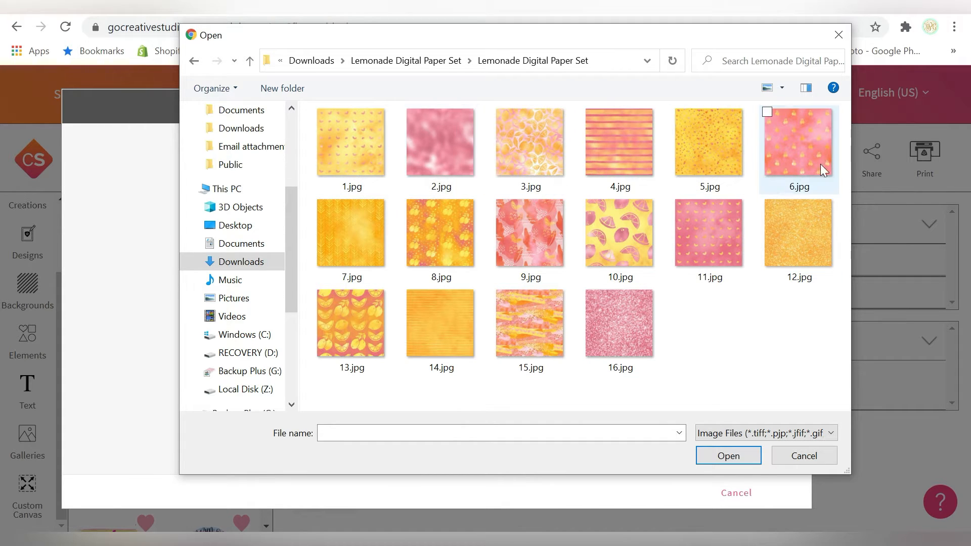
click(627, 335)
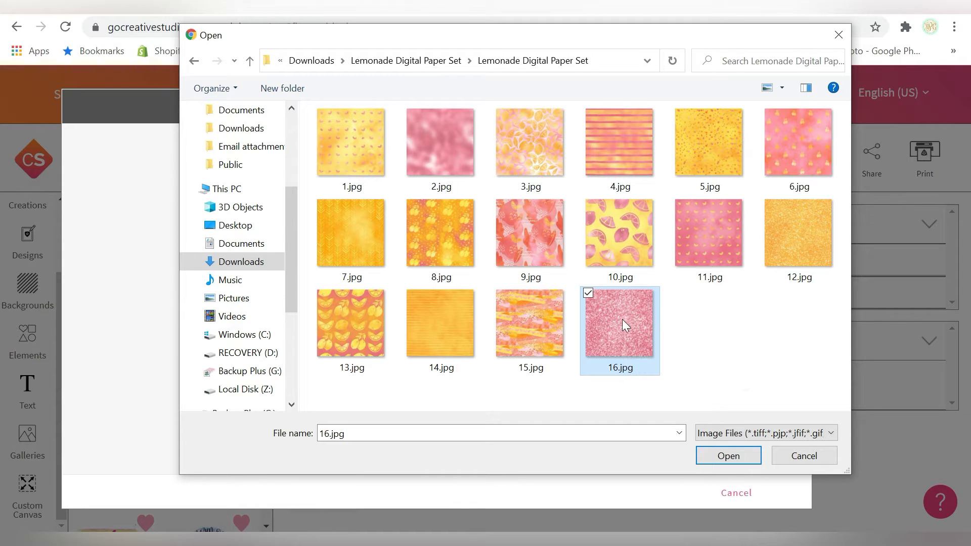
click(730, 457)
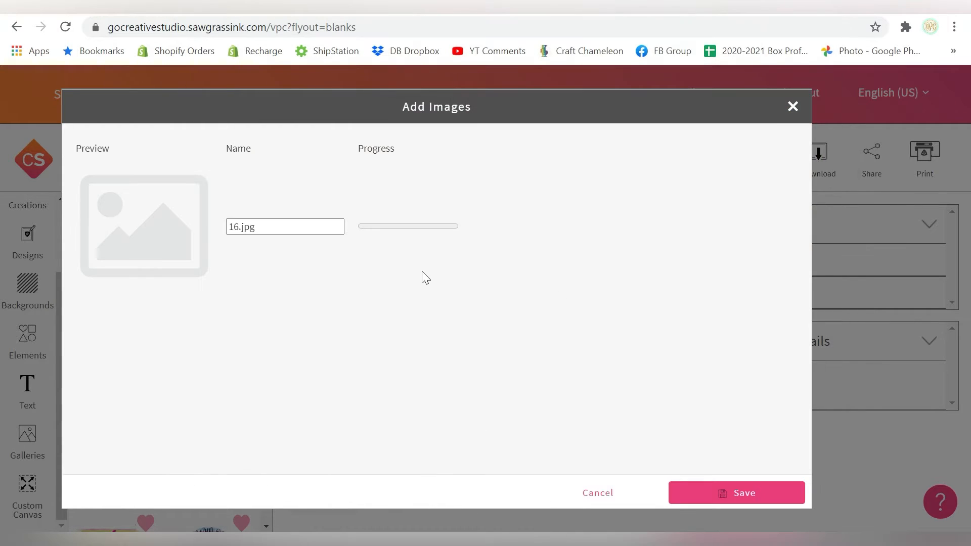
Rename the uploaded image as Pink Glitter Pattern.jpg and save it to the gallery.
click(239, 228)
key(BackSpace)
key(BackSpace)
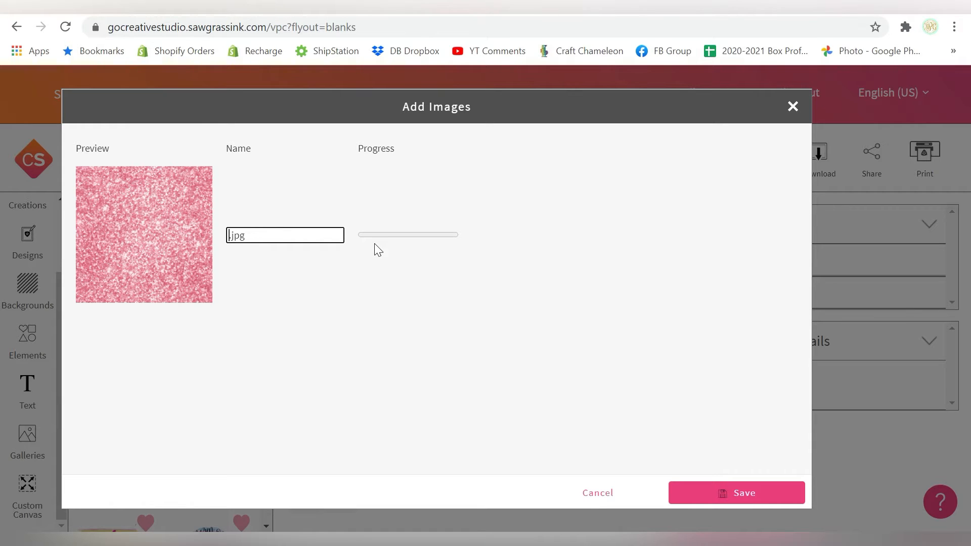
text(Pink Glitter Back)
key(BackSpace)
key(BackSpace)
key(BackSpace)
key(BackSpace)
text(Pattern)
click(723, 493)
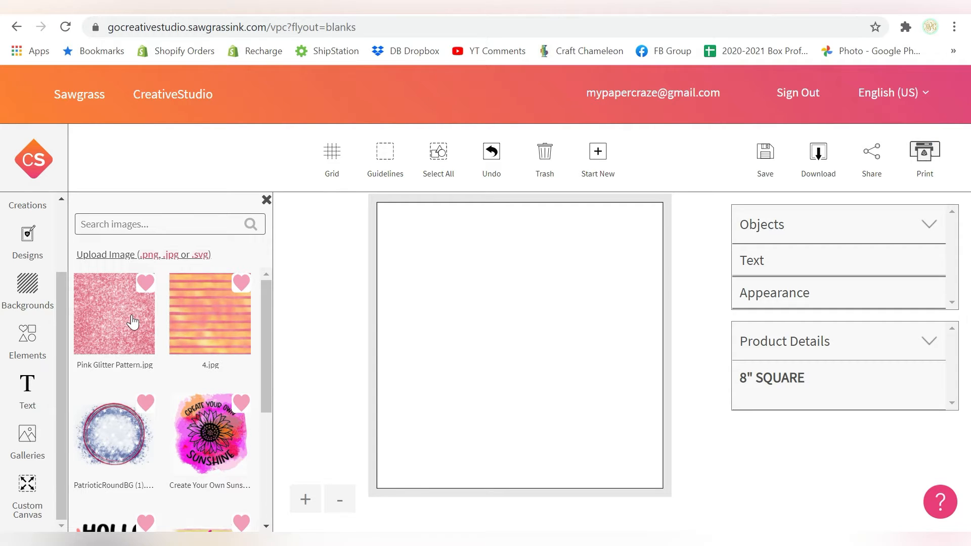
Upload ThisMightBeVodka.svg from the ThisMightBeVodka (1) folder in Downloads and save it to My Images.
scroll(48, 306, up, 2)
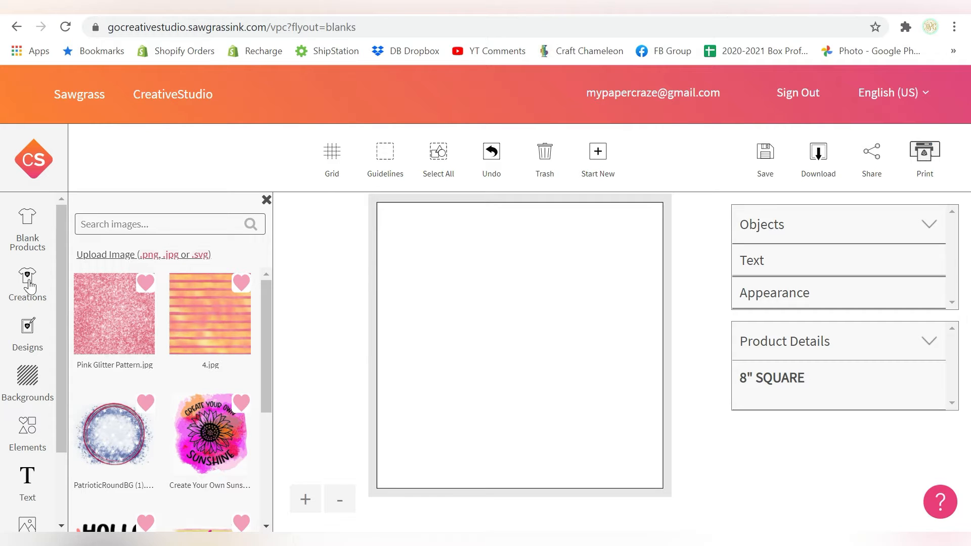
click(104, 254)
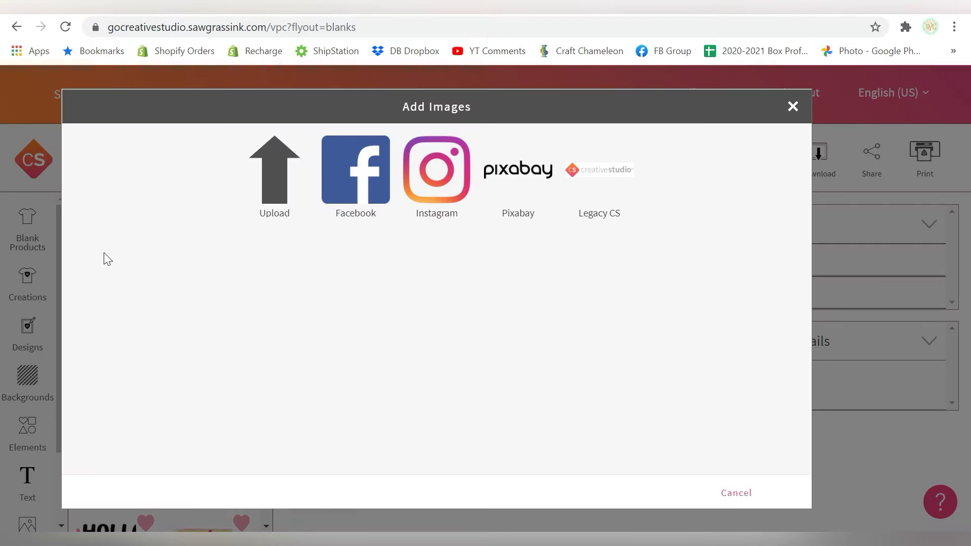
click(277, 184)
click(306, 61)
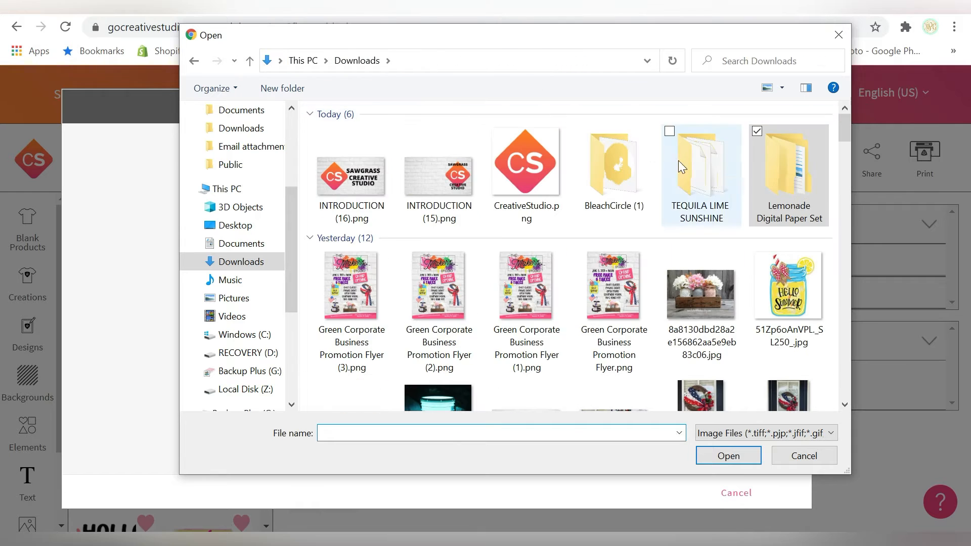
double_click(775, 139)
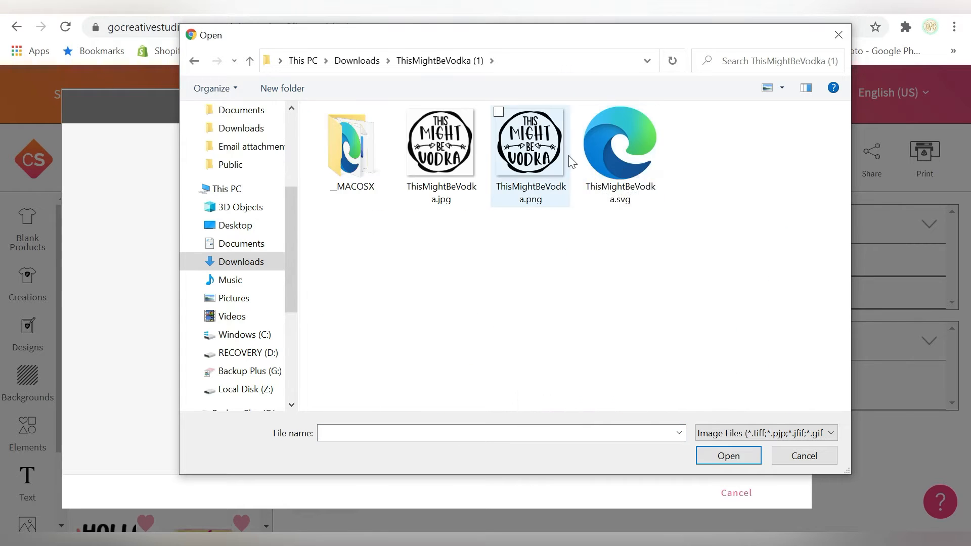
double_click(613, 169)
click(725, 495)
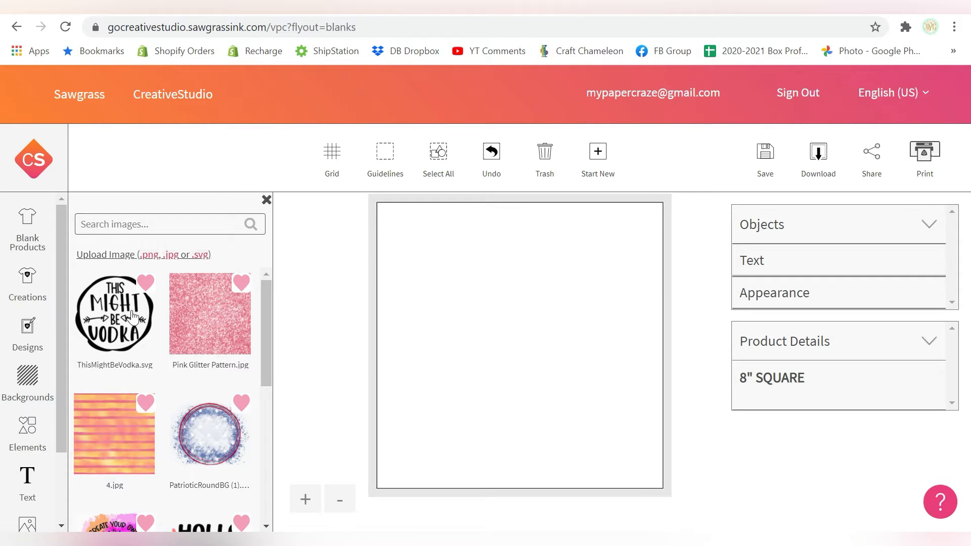
Choose the 11oz PolySub sublimation blank plastic mug in white gloss as the blank product.
click(28, 234)
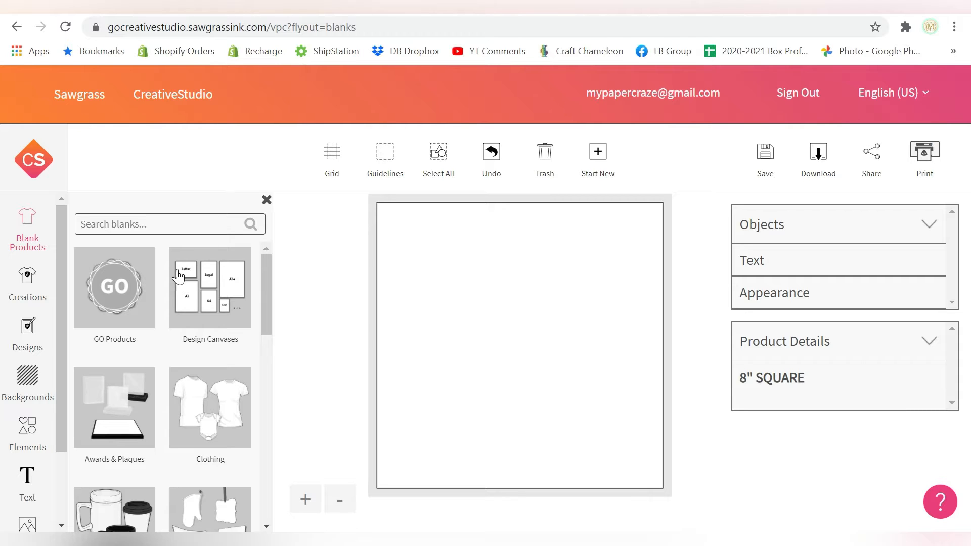
scroll(178, 286, down, 3)
click(140, 375)
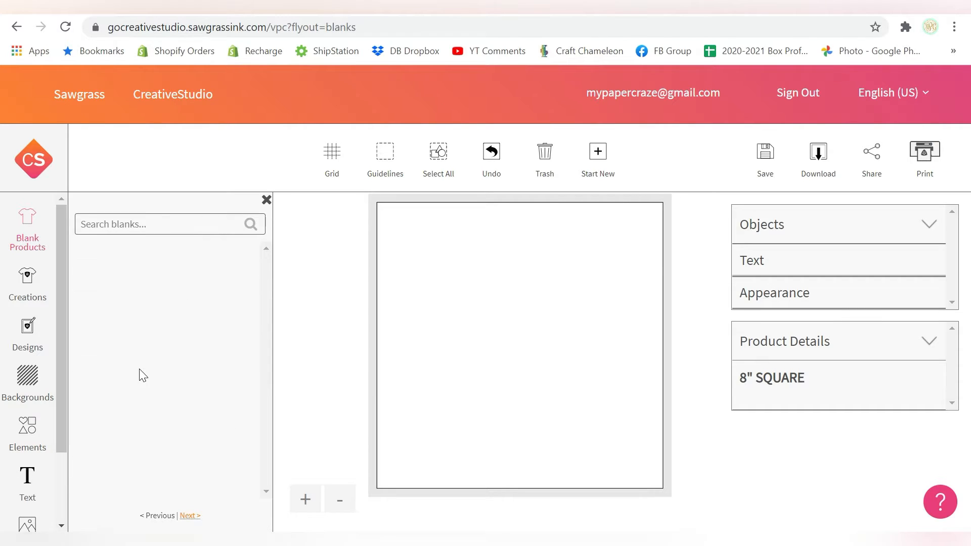
click(204, 282)
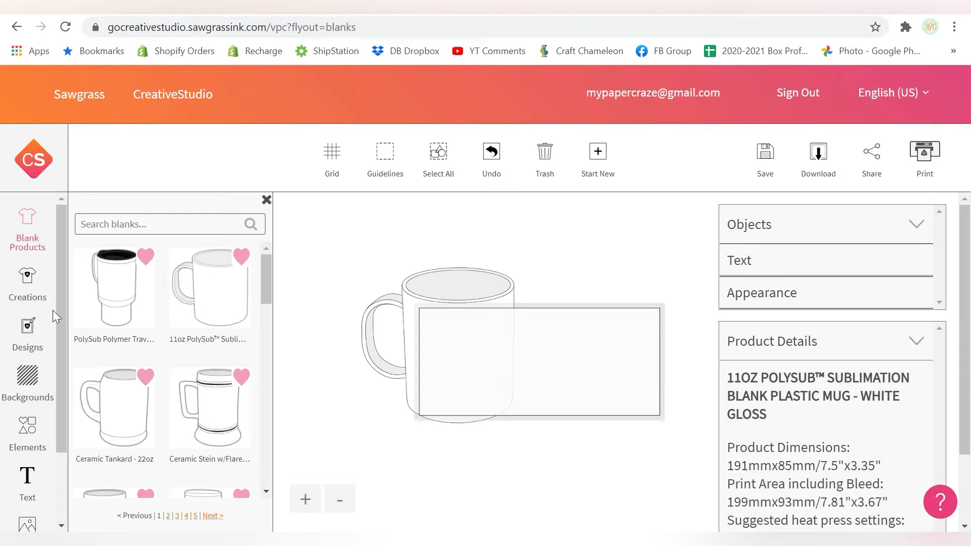
Add Pink Glitter Pattern.jpg from the My Images gallery to the mug's print area.
scroll(30, 293, down, 2)
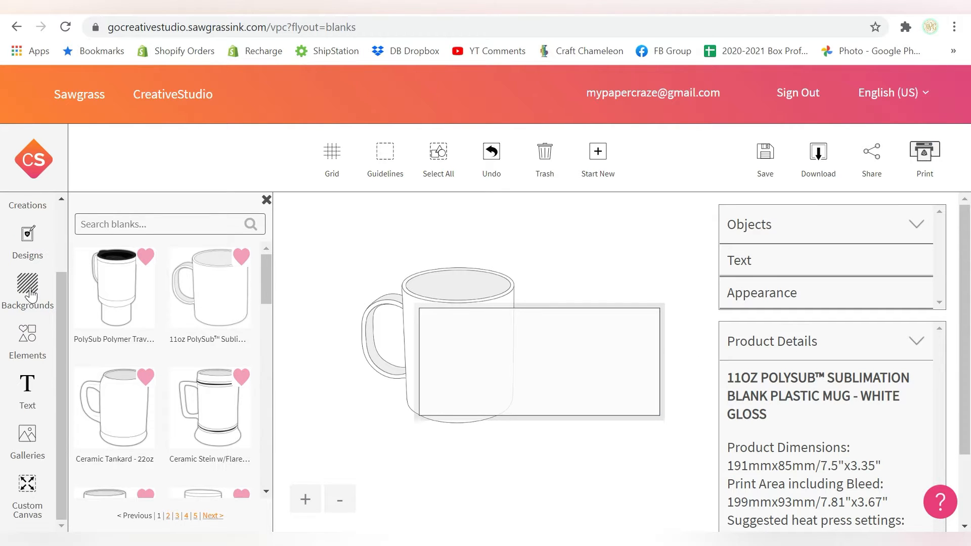
click(28, 434)
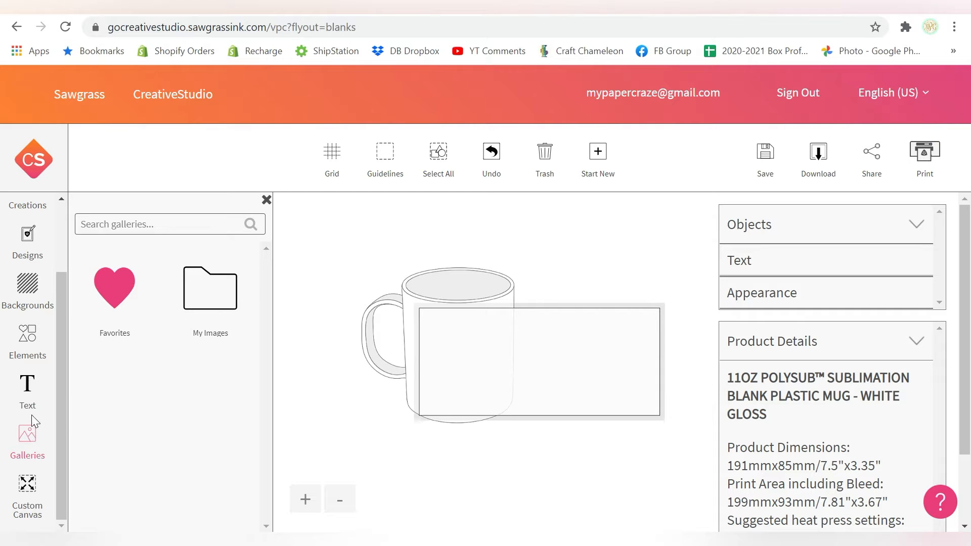
click(212, 306)
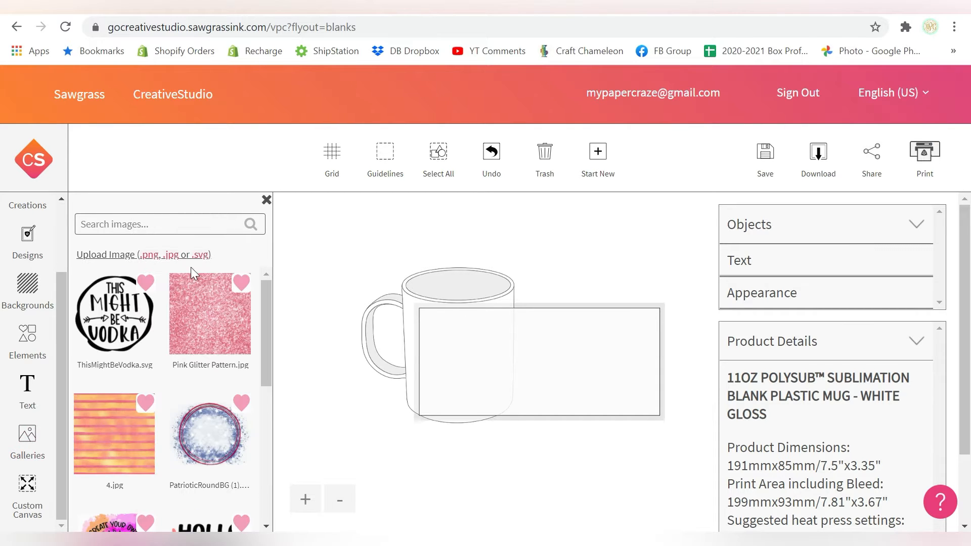
click(205, 317)
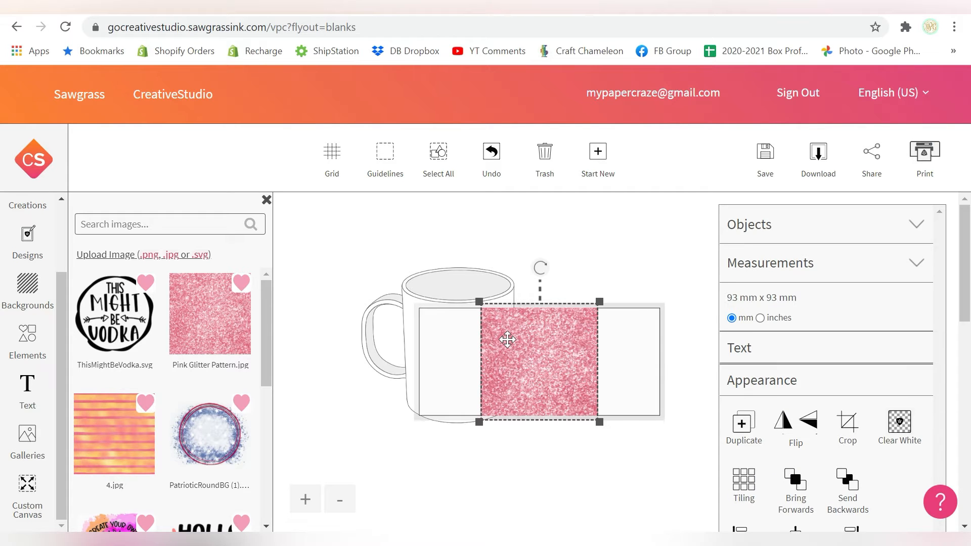
Enlarge the pink glitter pattern to about 200 mm x 200 mm and position it across the mug's full print area.
drag(512, 364, 451, 364)
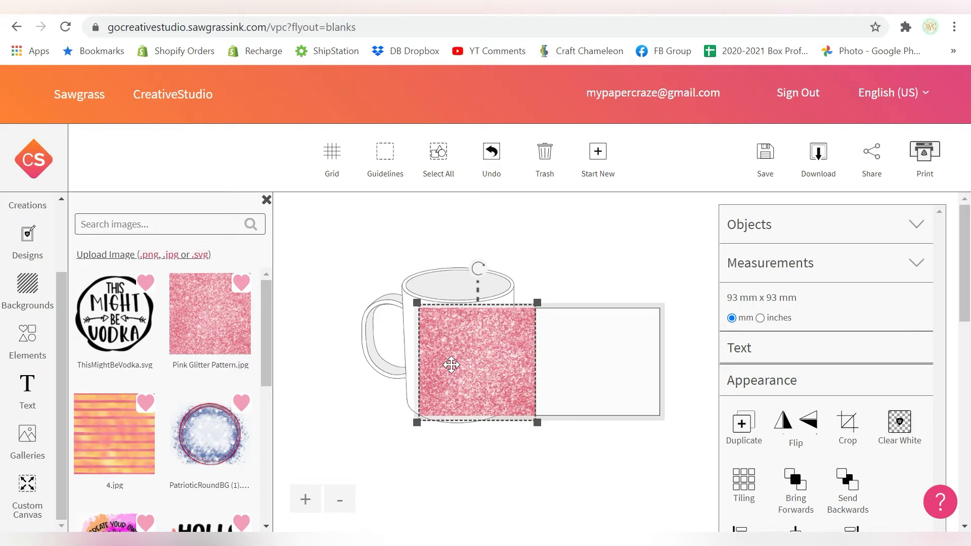
drag(537, 421, 562, 447)
drag(654, 456, 701, 458)
drag(464, 358, 516, 360)
drag(644, 487, 649, 491)
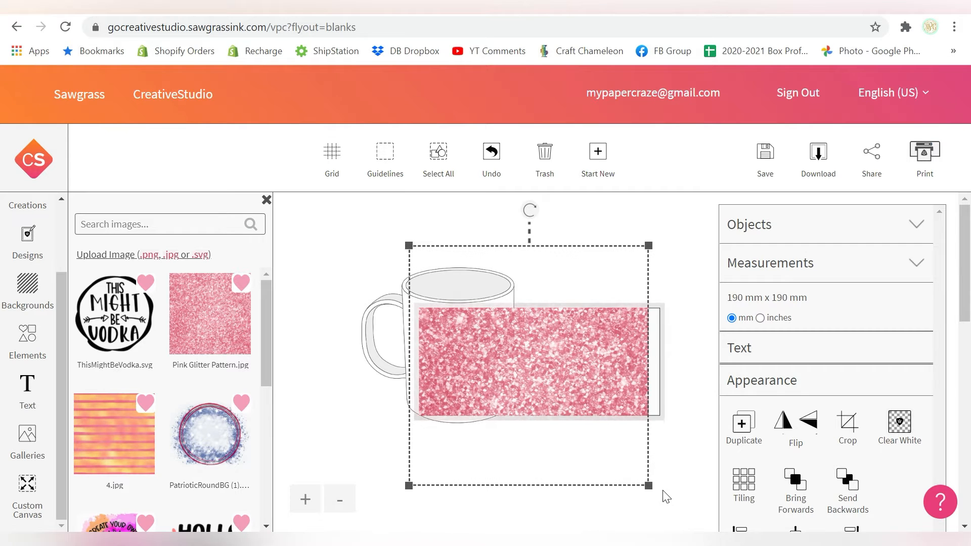
drag(530, 370, 540, 371)
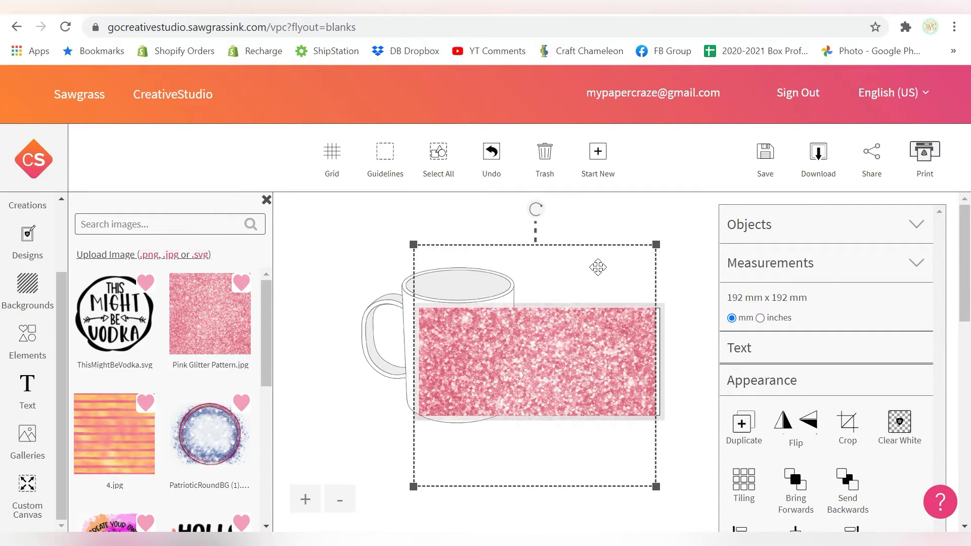
drag(655, 244, 661, 240)
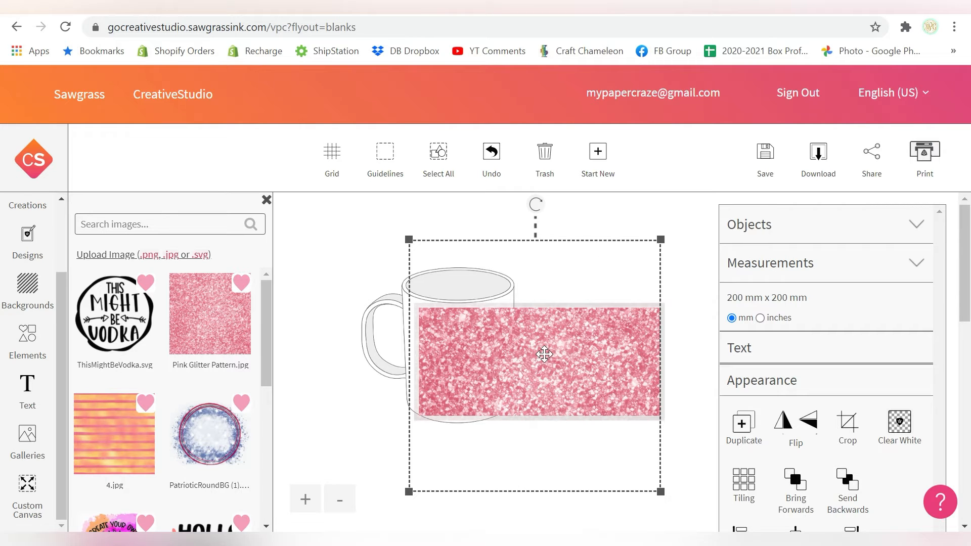
Shrink the pink glitter pattern to about 90 mm x 90 mm and reposition it within the mug's print area.
drag(661, 240, 473, 418)
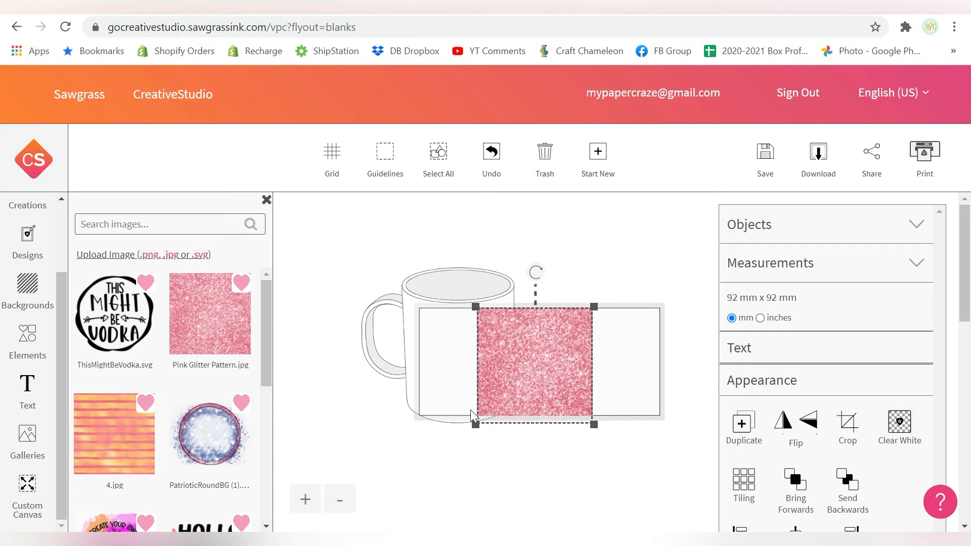
drag(592, 432, 588, 427)
mouse_move(559, 369)
mouse_down()
mouse_move(516, 369)
mouse_move(557, 367)
mouse_up()
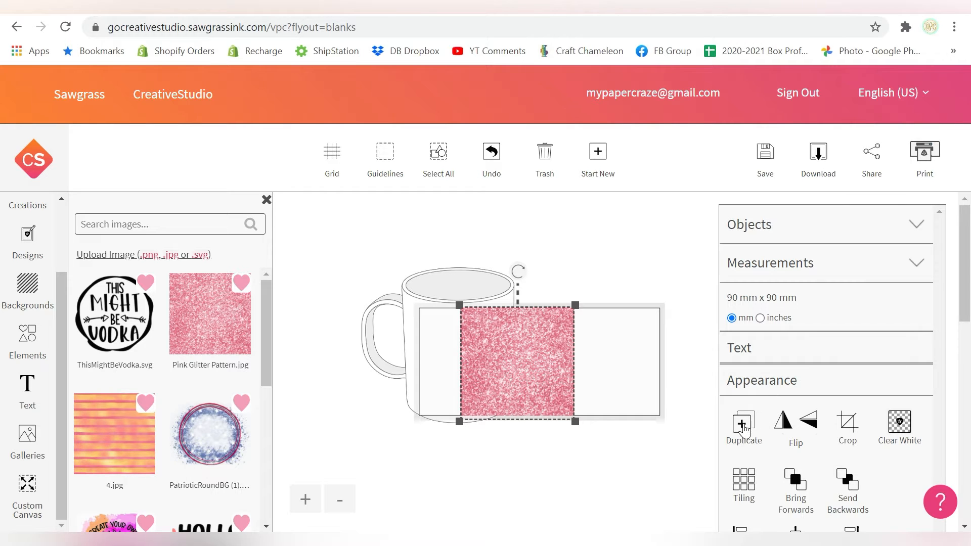
Try tiling the pink glitter pattern across the mug's print area and undo the tiling.
click(745, 482)
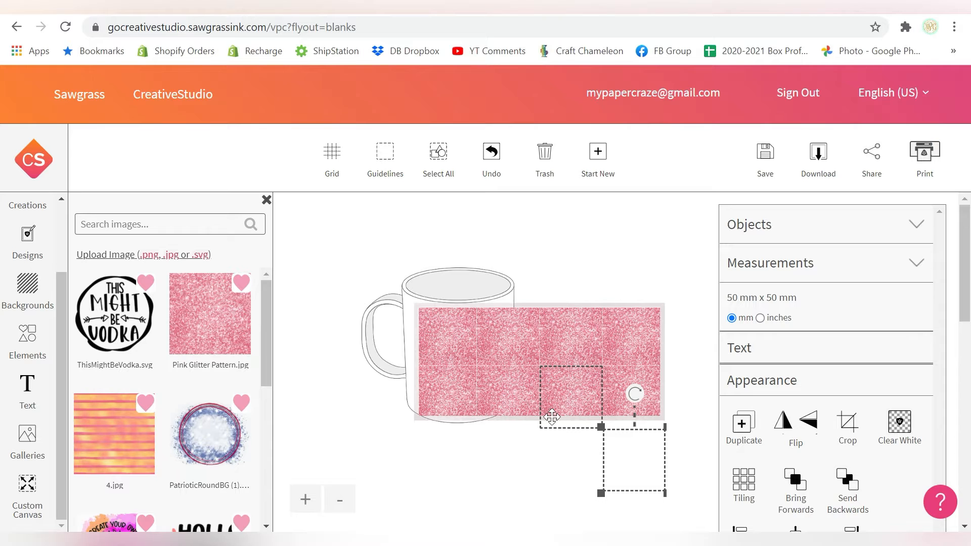
click(309, 500)
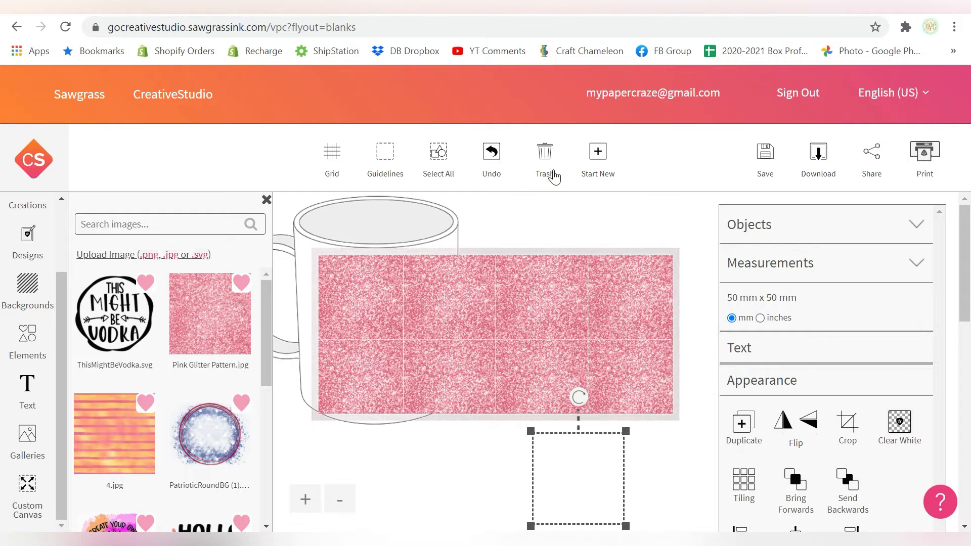
click(491, 157)
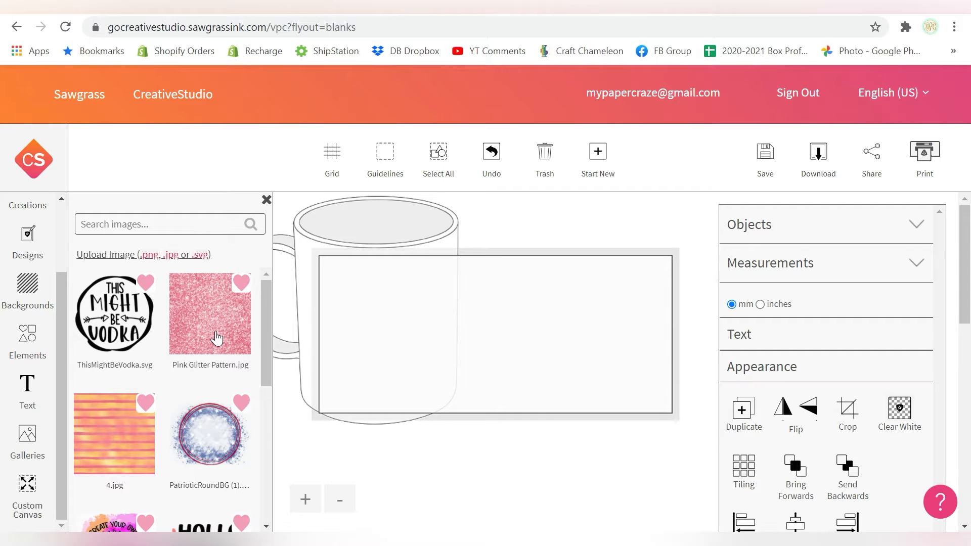
Place the pink glitter pattern at the print area's left end and add two duplicates side by side to cover the rest.
drag(541, 322, 421, 321)
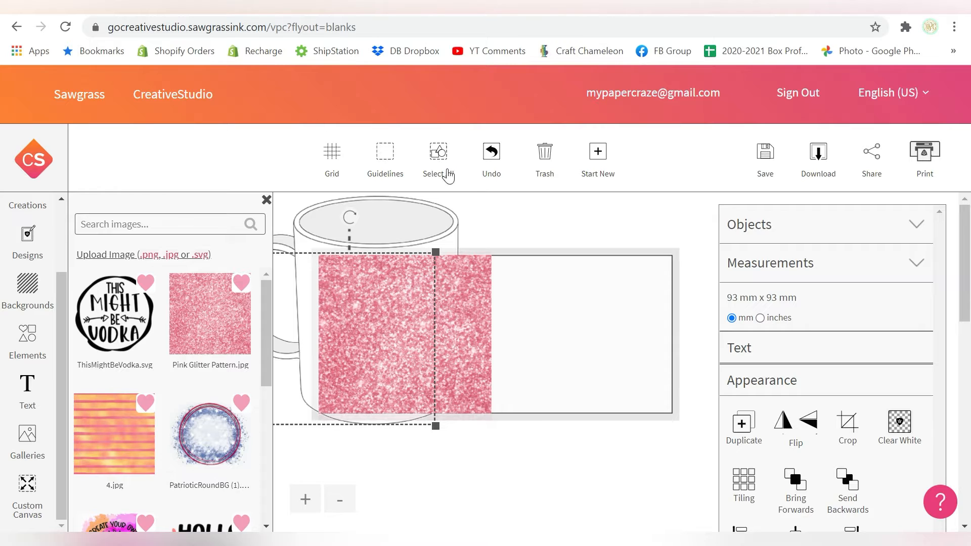
click(743, 422)
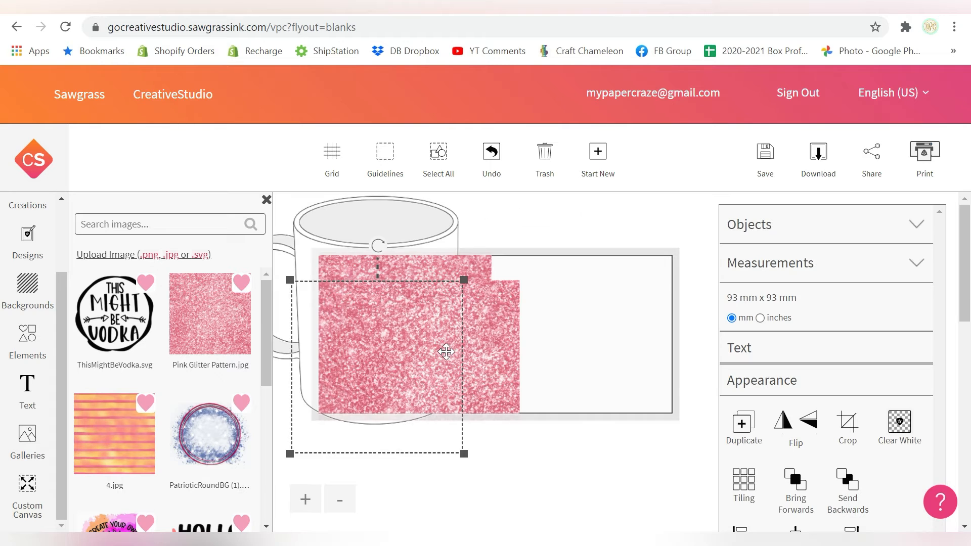
drag(444, 346, 590, 325)
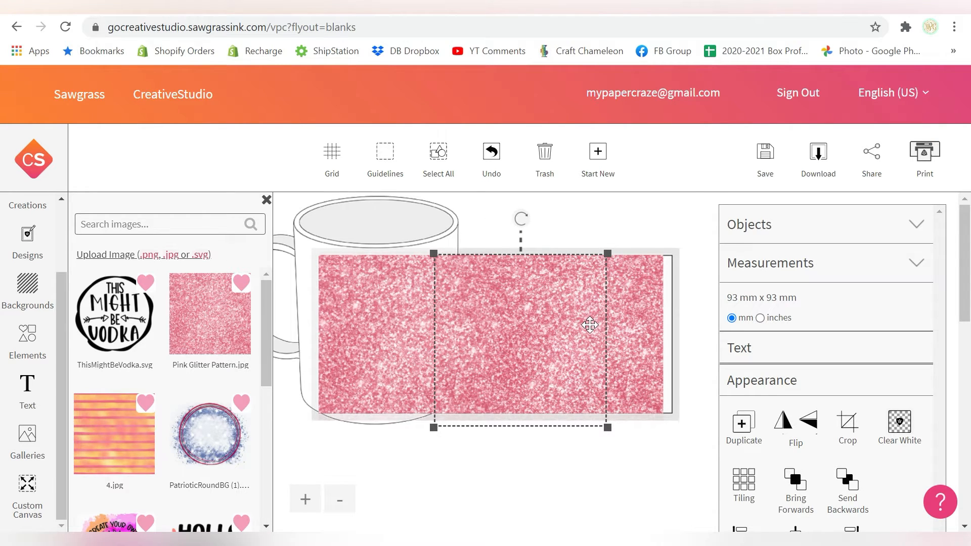
click(744, 428)
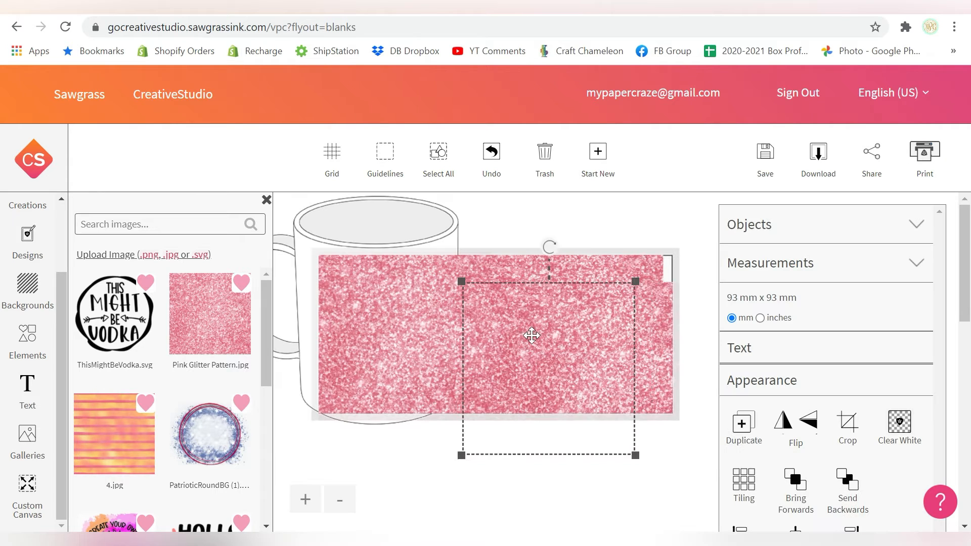
drag(531, 336, 662, 306)
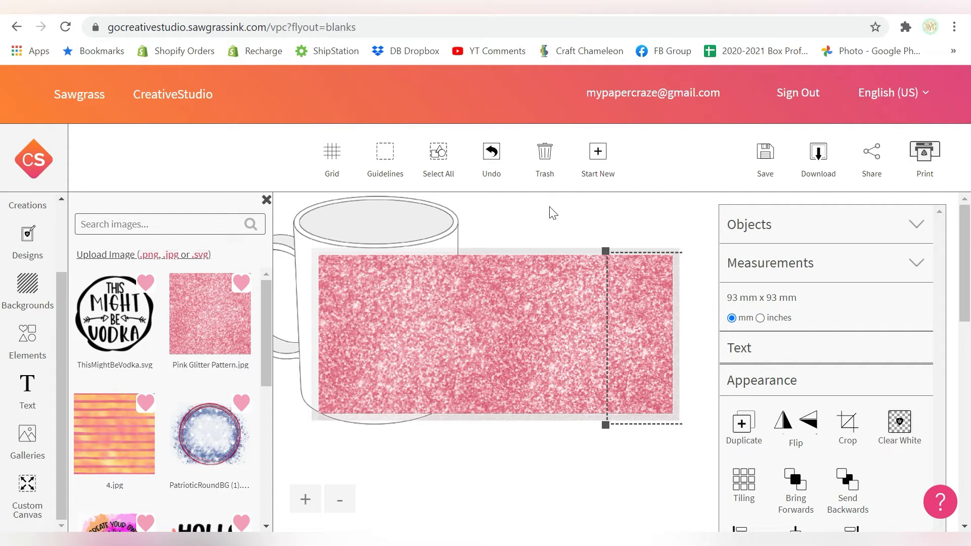
Add ThisMightBeVodka.svg over the glitter, shrink it to about 77 mm x 77 mm, and position it at the print area's left end.
click(135, 254)
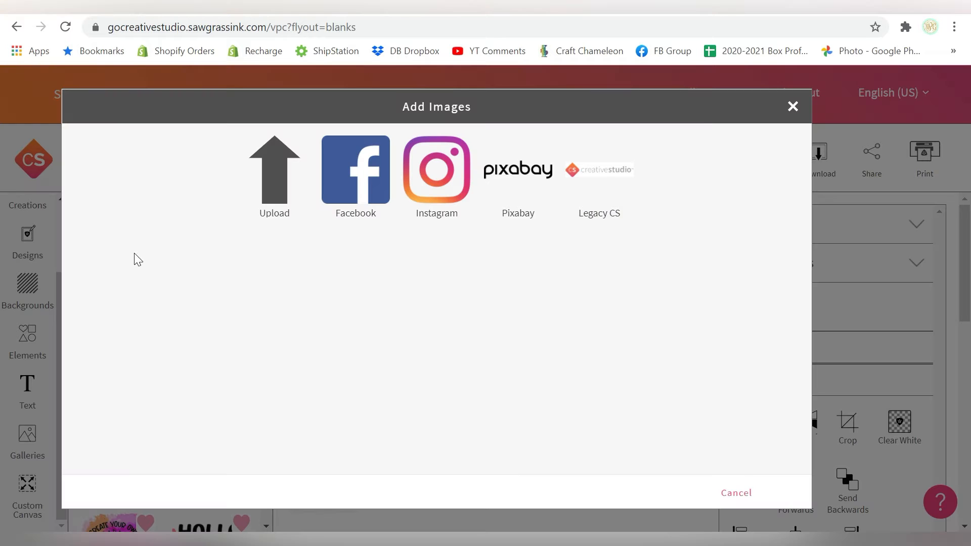
click(792, 107)
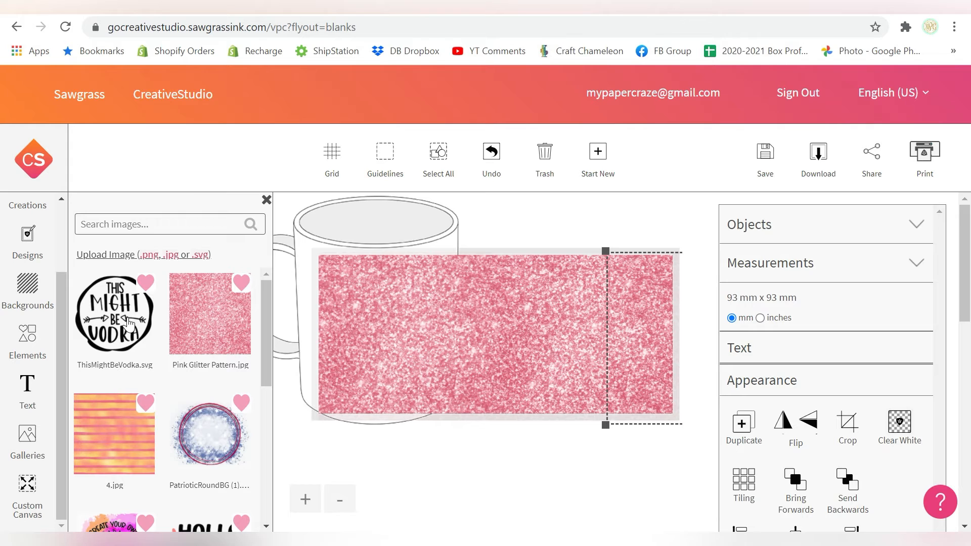
click(130, 322)
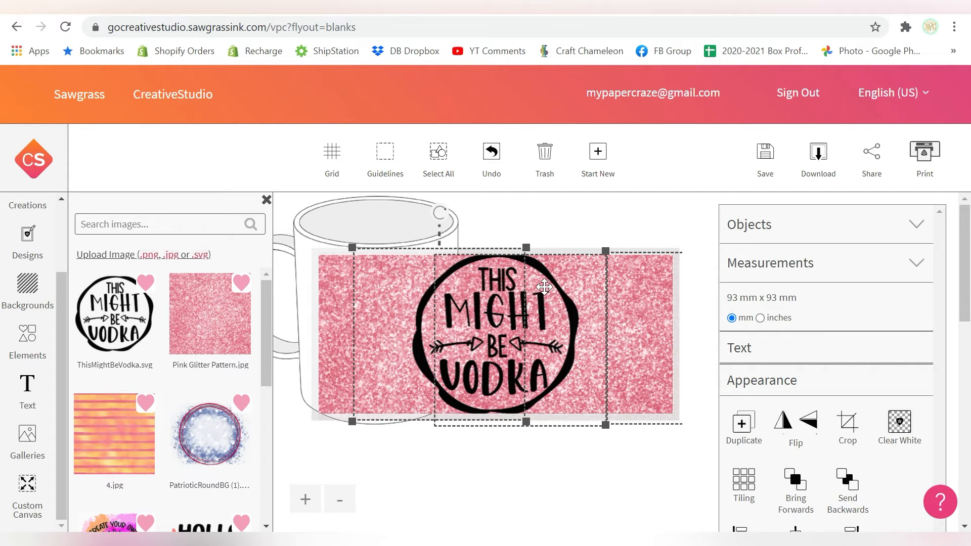
click(481, 273)
drag(526, 248, 512, 263)
drag(500, 349, 411, 350)
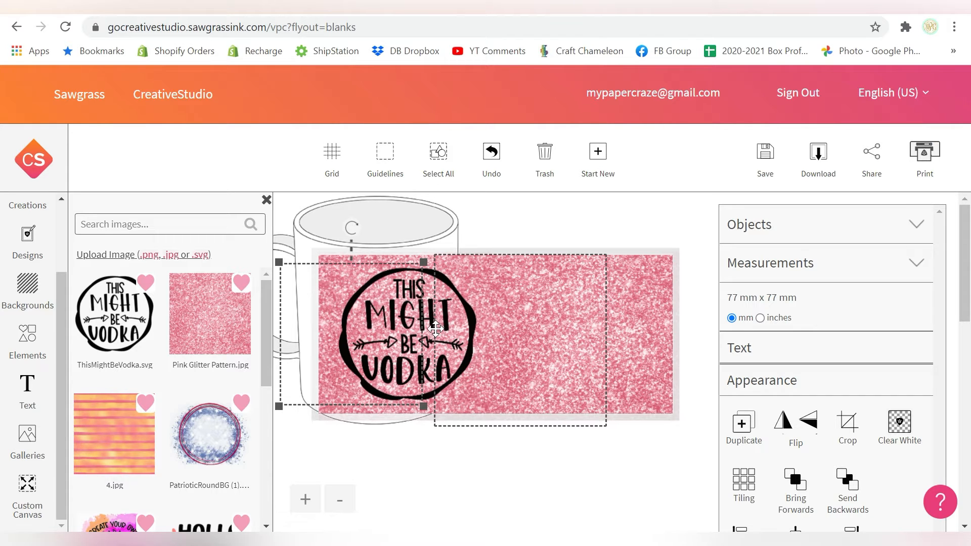
drag(421, 321, 412, 281)
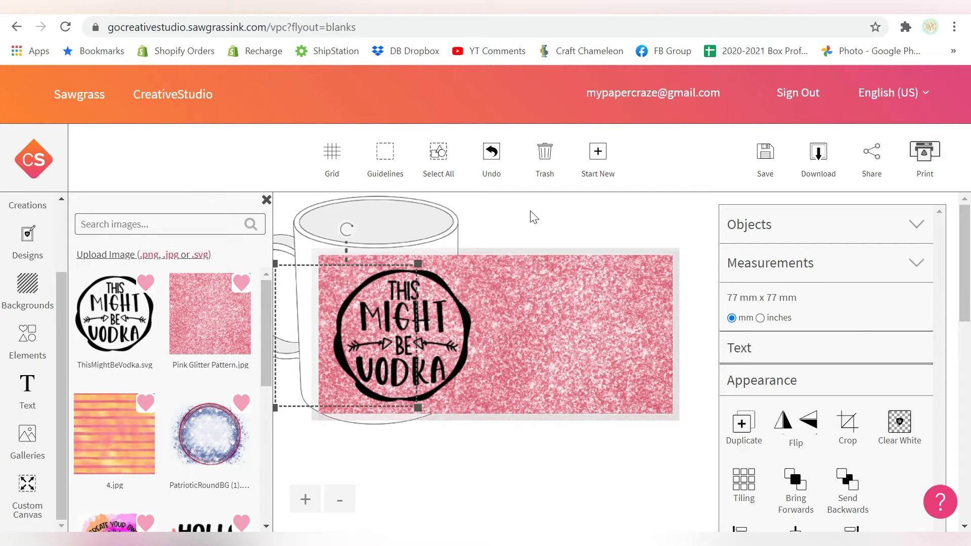
Upload BleachCircle.png from the computer to the image gallery.
click(129, 255)
click(278, 174)
click(356, 61)
double_click(700, 174)
double_click(440, 141)
click(691, 499)
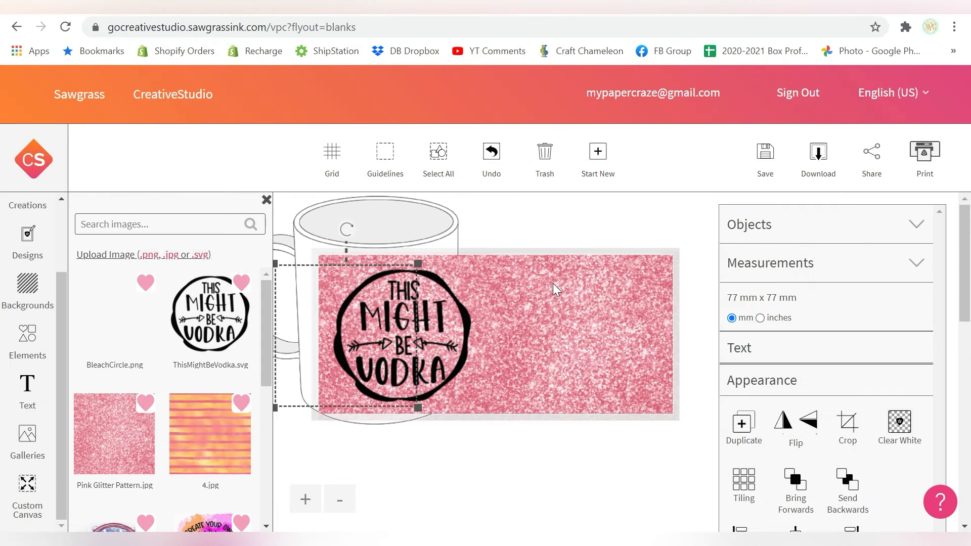
Add BleachCircle.png, enlarge it to about 123 mm x 123 mm, send it backwards, and center it behind the vodka design.
click(117, 316)
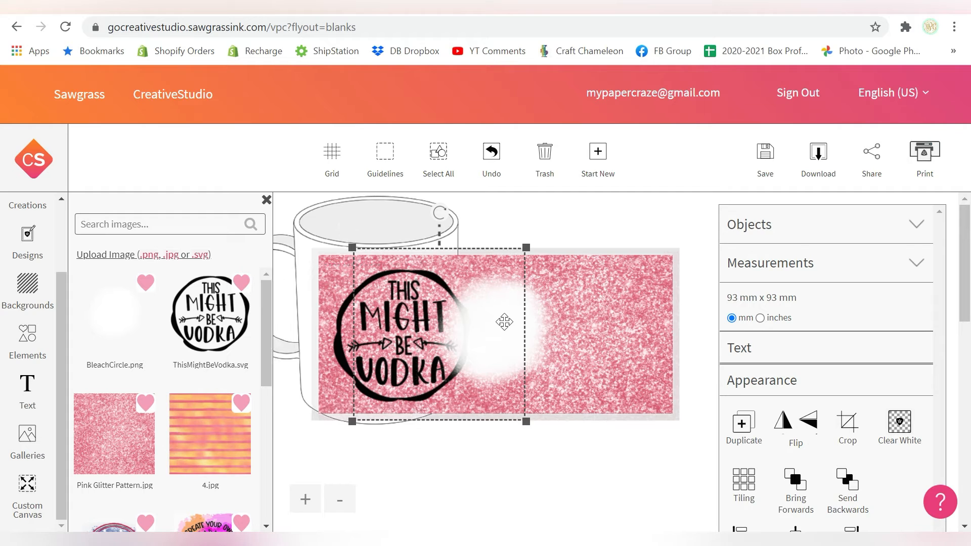
drag(526, 248, 595, 227)
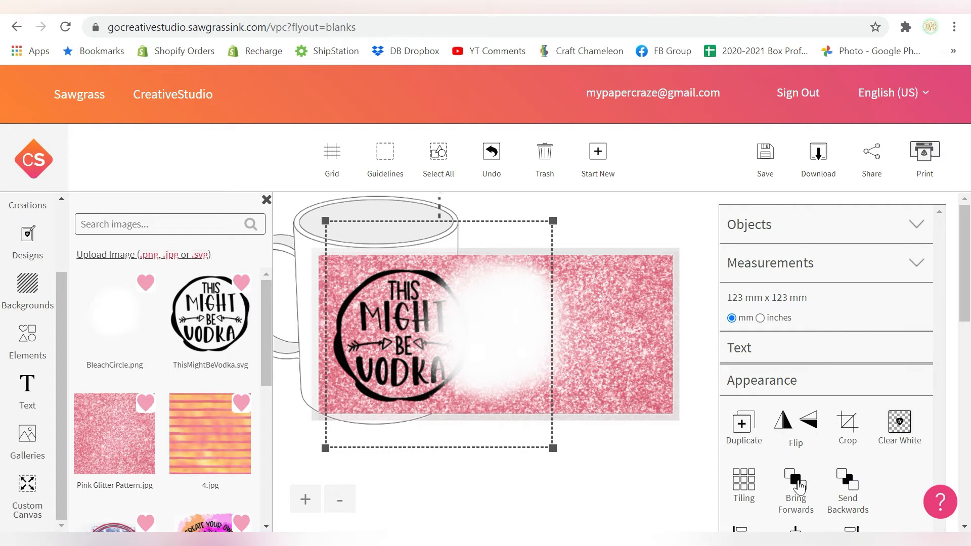
click(848, 487)
drag(509, 321, 418, 324)
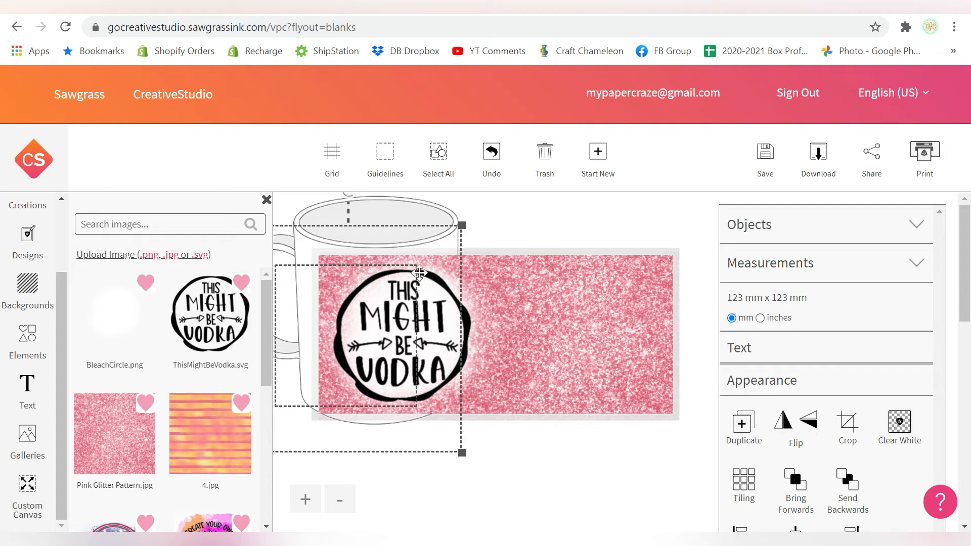
click(411, 277)
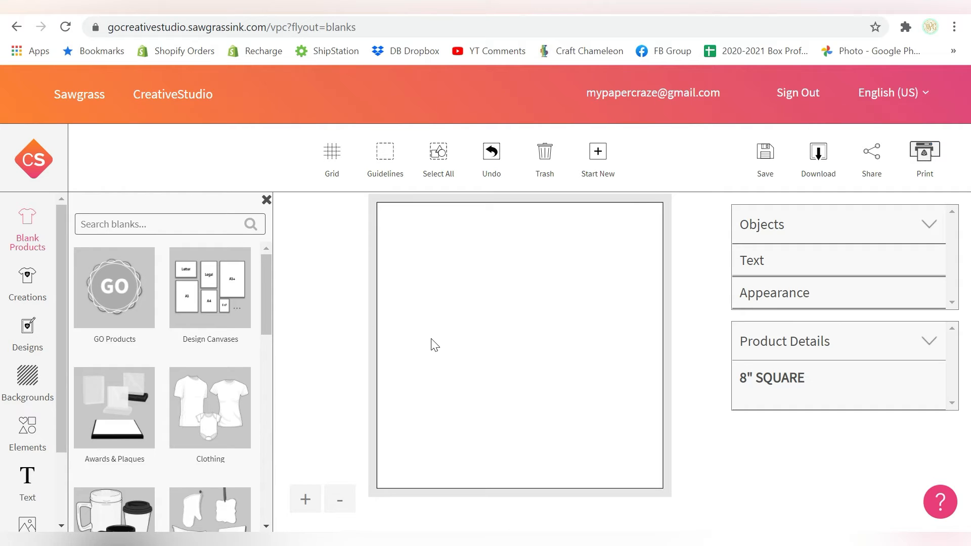
Choose the DyeTrans SubliLinen Light Green Pillow Sham with Concealed Zipper from the Home Décor blanks.
scroll(219, 364, down, 3)
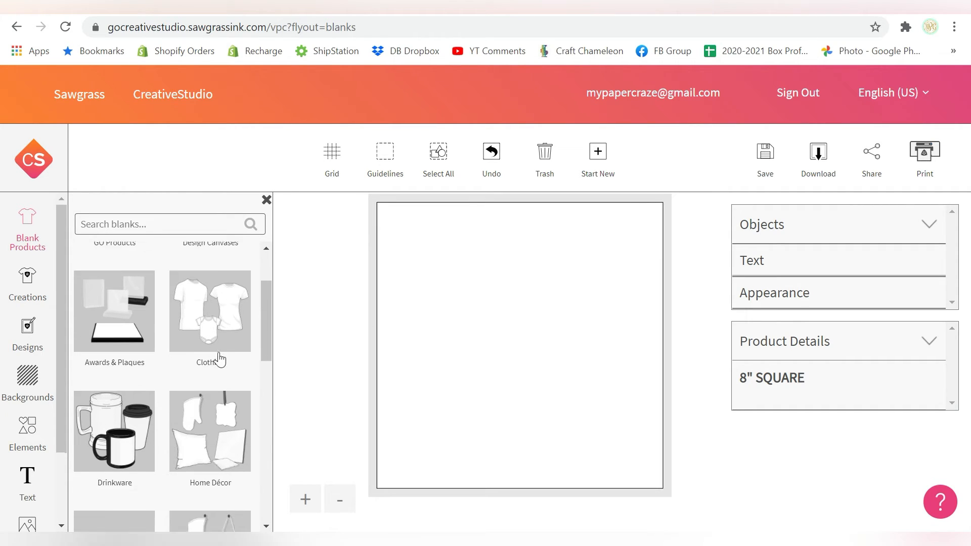
click(209, 407)
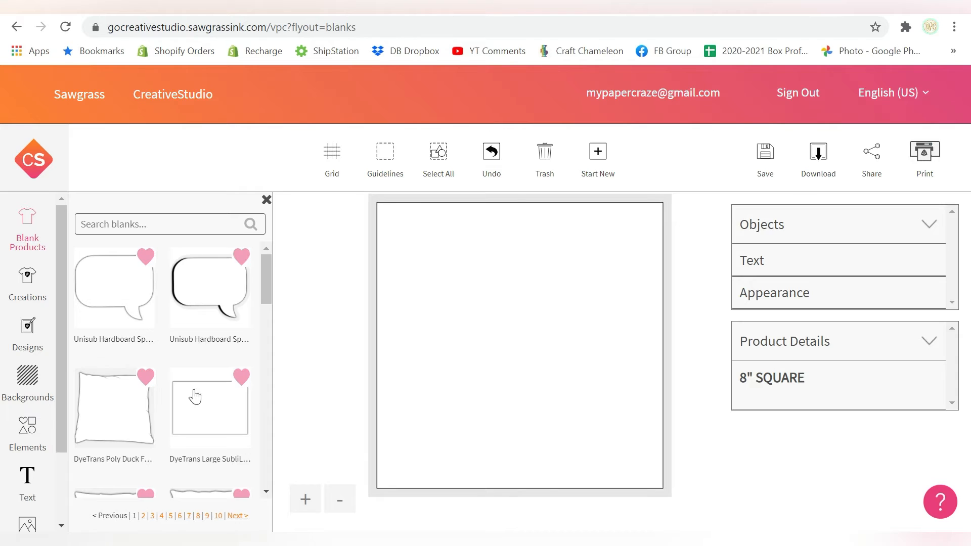
scroll(115, 410, down, 3)
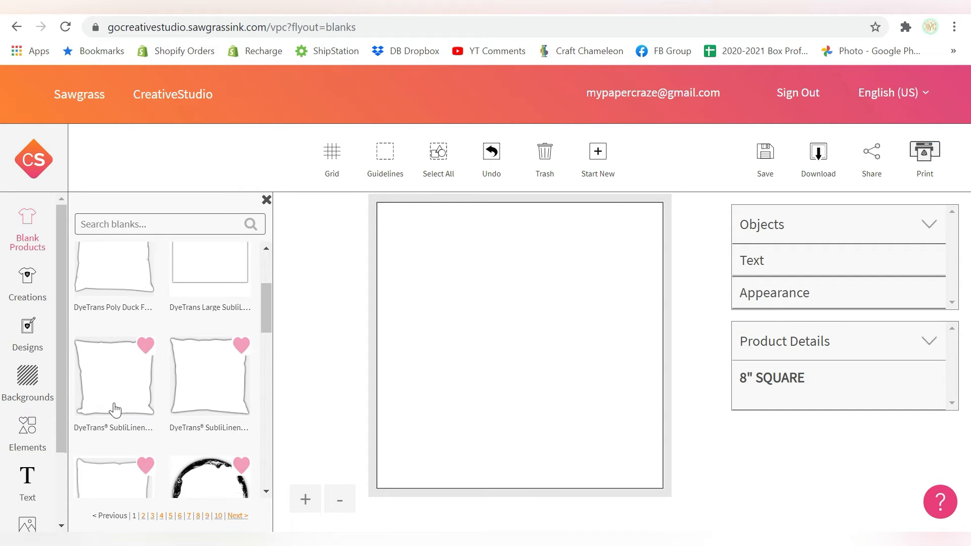
click(113, 383)
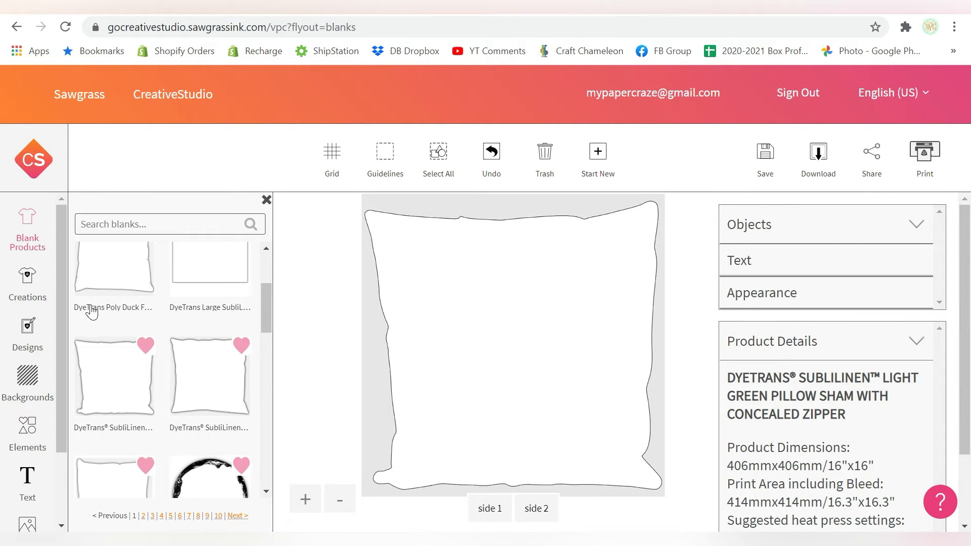
Open the My Images gallery for the pillow design.
click(31, 377)
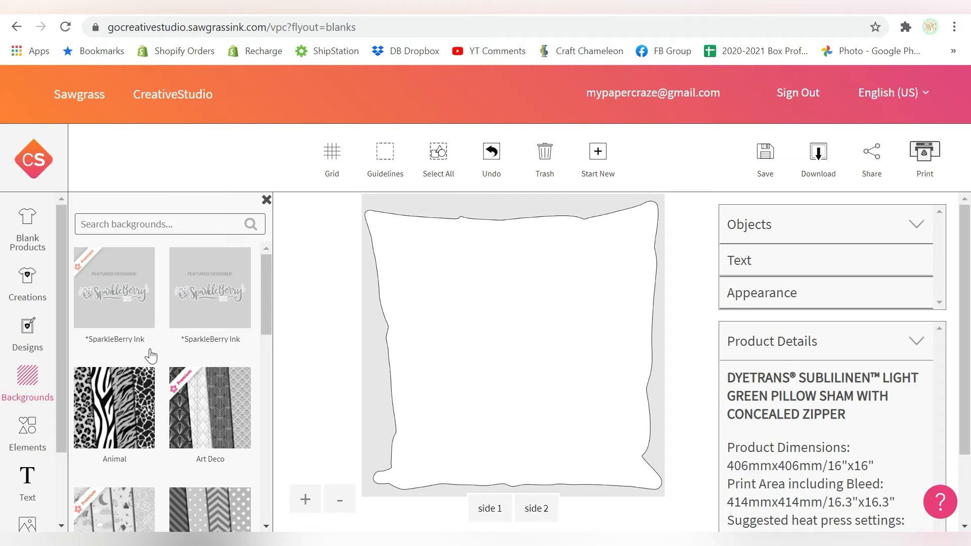
scroll(24, 387, down, 2)
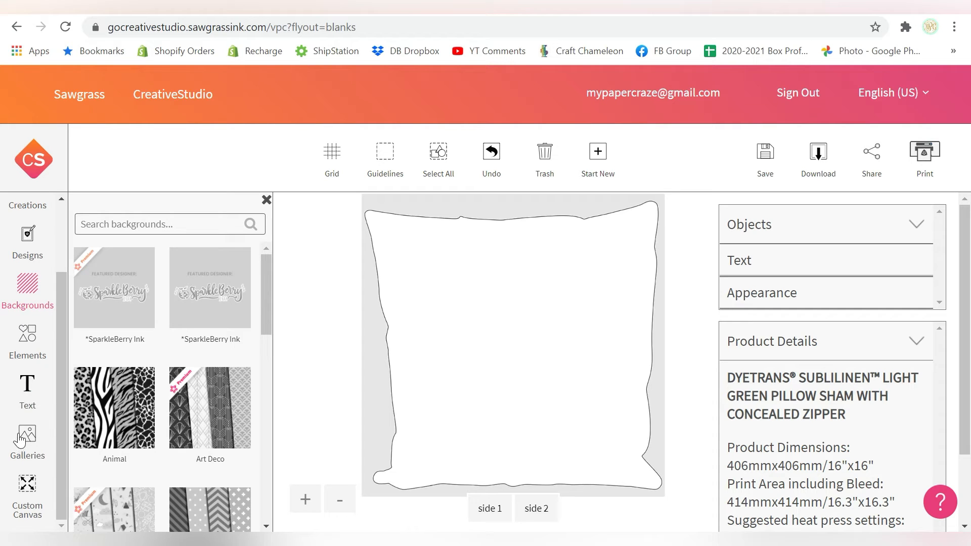
click(28, 436)
click(184, 283)
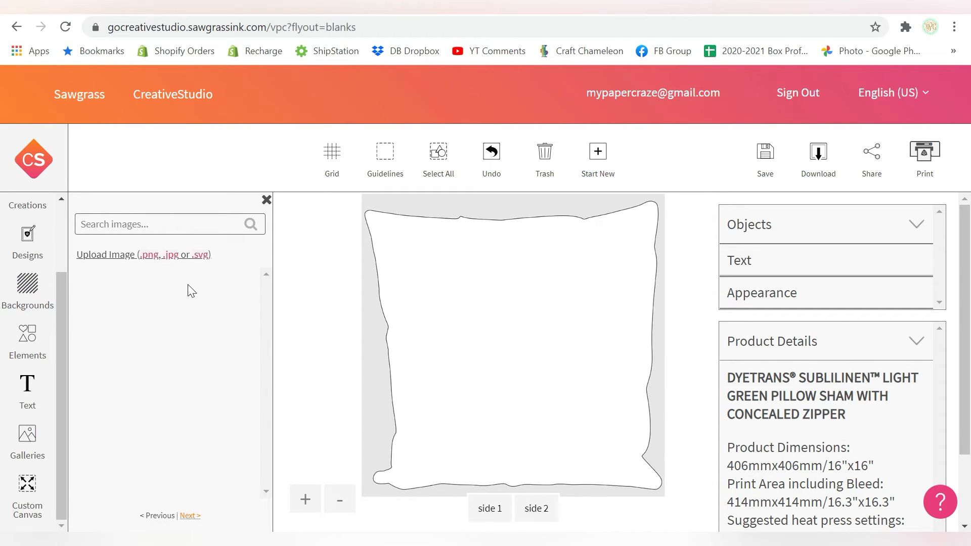
Upload 9.jpg from the Lemonade Digital Paper Set folder in Downloads and name it Pink Lemon Pattern.
click(133, 254)
click(292, 165)
click(376, 61)
double_click(359, 264)
double_click(359, 152)
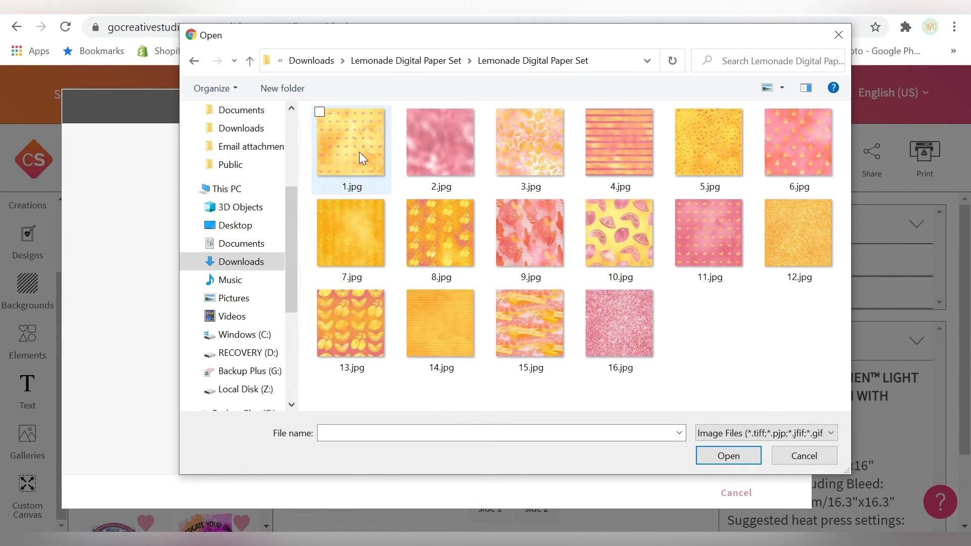
click(530, 233)
click(728, 455)
key(BackSpace)
text(Pink Lemon Patte)
text(rn)
click(618, 266)
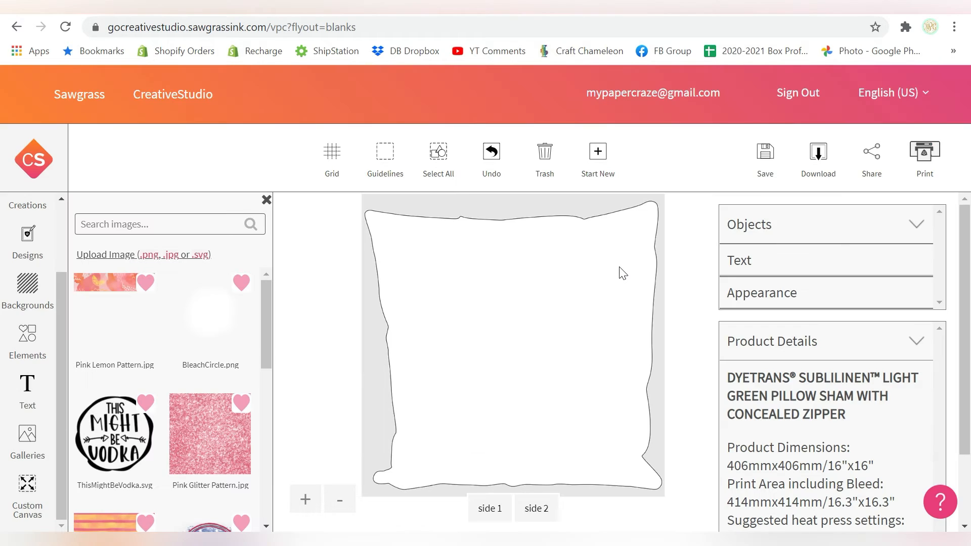
Upload the Tequila Lime & Sunshine design from the computer to the image gallery.
click(106, 250)
click(279, 197)
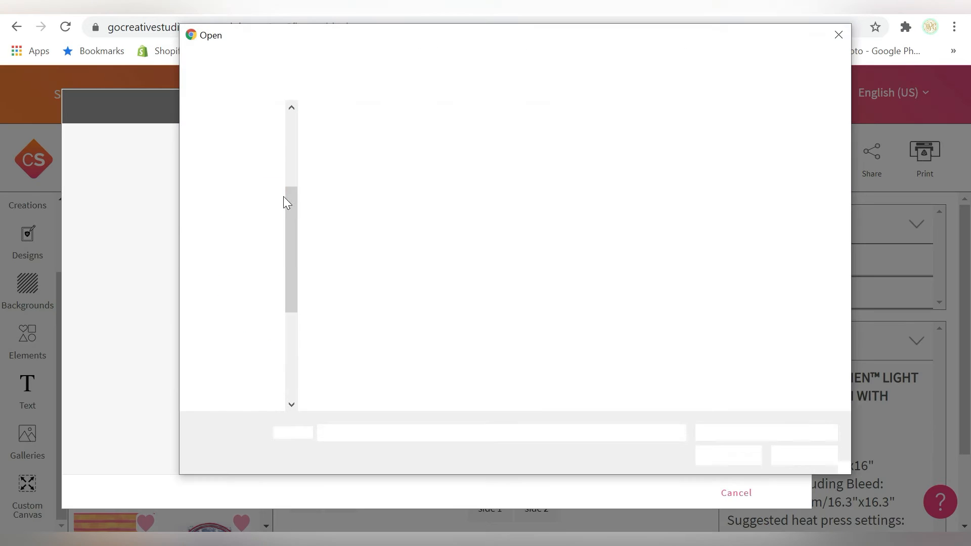
click(305, 63)
double_click(789, 162)
double_click(508, 146)
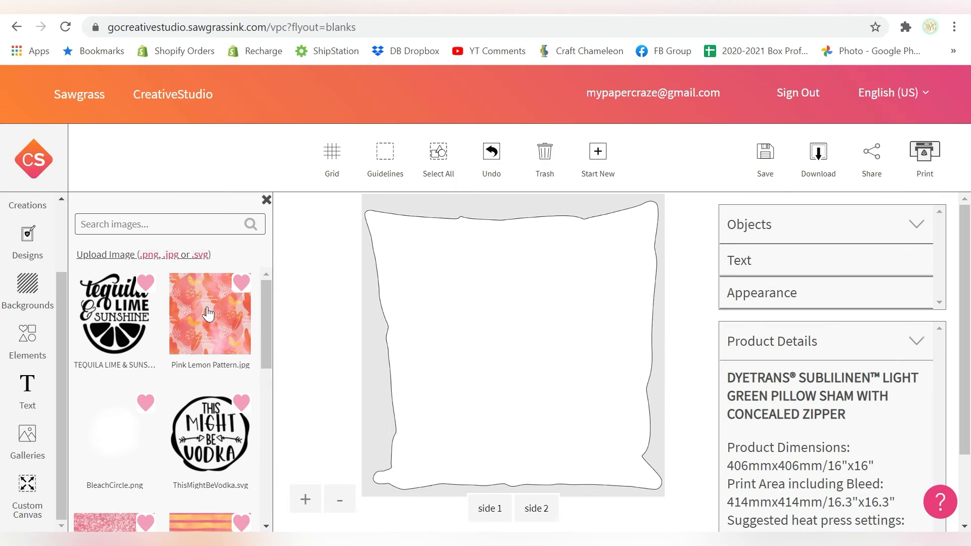
Cover the pillow with Pink Lemon Pattern.jpg and center the Tequila Lime & Sunshine design on it at about 313 mm x 313 mm.
click(207, 313)
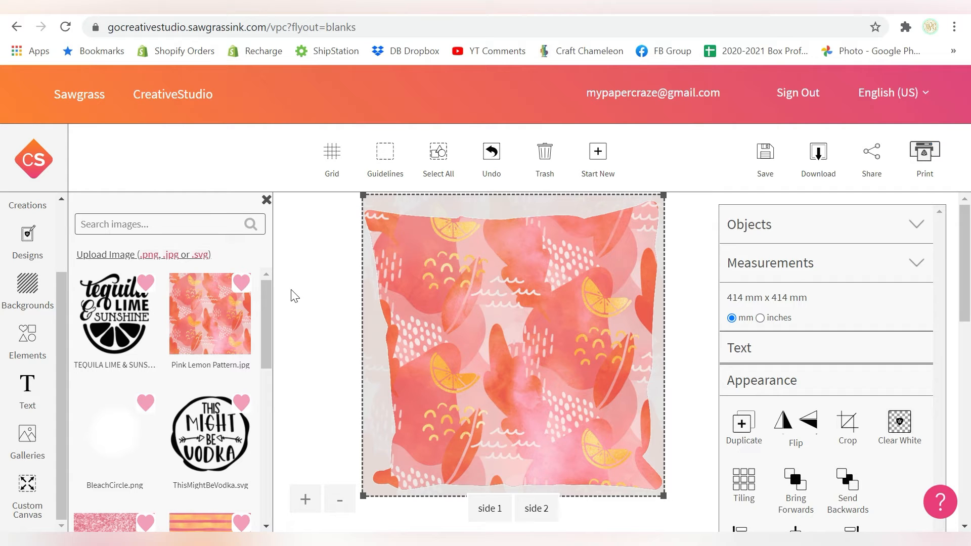
click(121, 313)
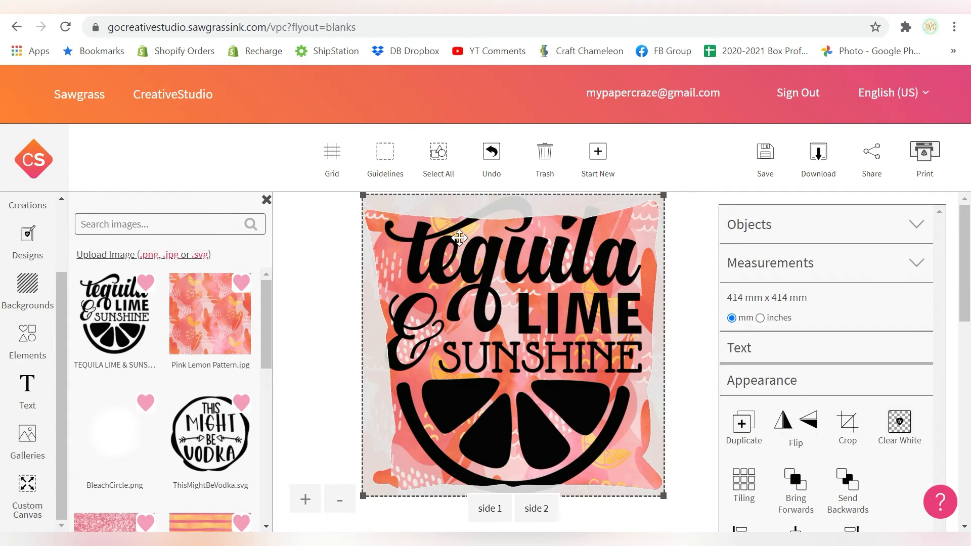
drag(364, 197, 399, 232)
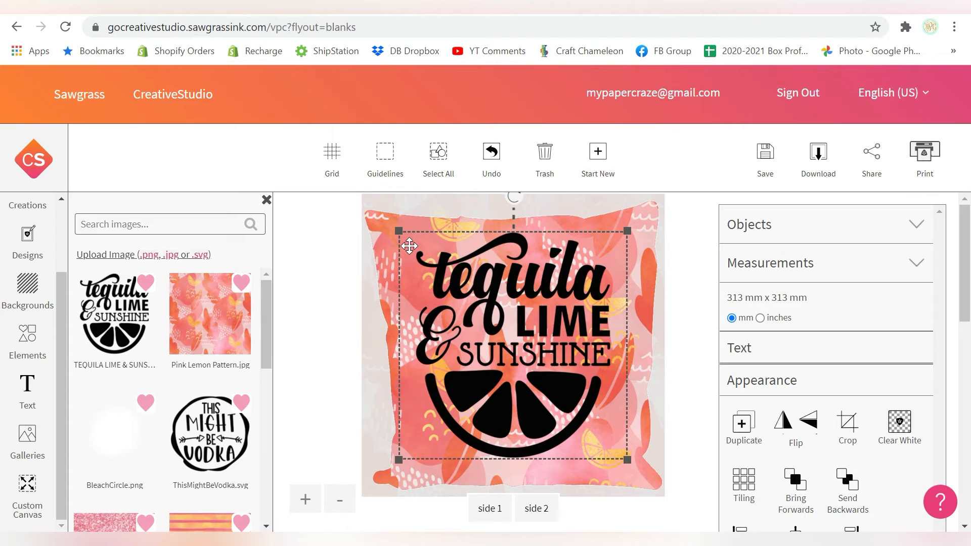
drag(528, 335, 531, 343)
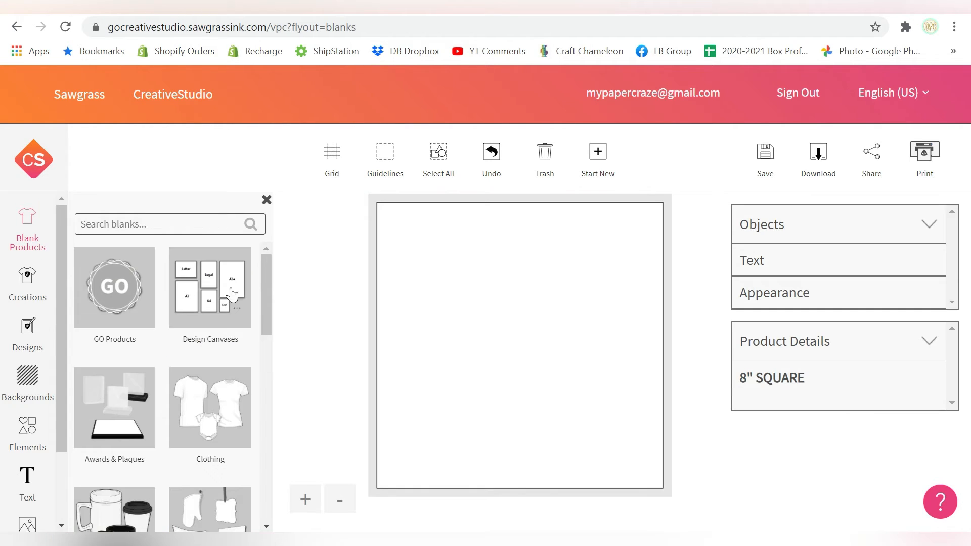
Search the Design Canvases blanks for "letter" and choose the Grid Portrait Letter canvas.
click(232, 295)
scroll(217, 299, down, 6)
scroll(217, 299, down, 2)
scroll(219, 299, up, 10)
click(172, 224)
text(letter)
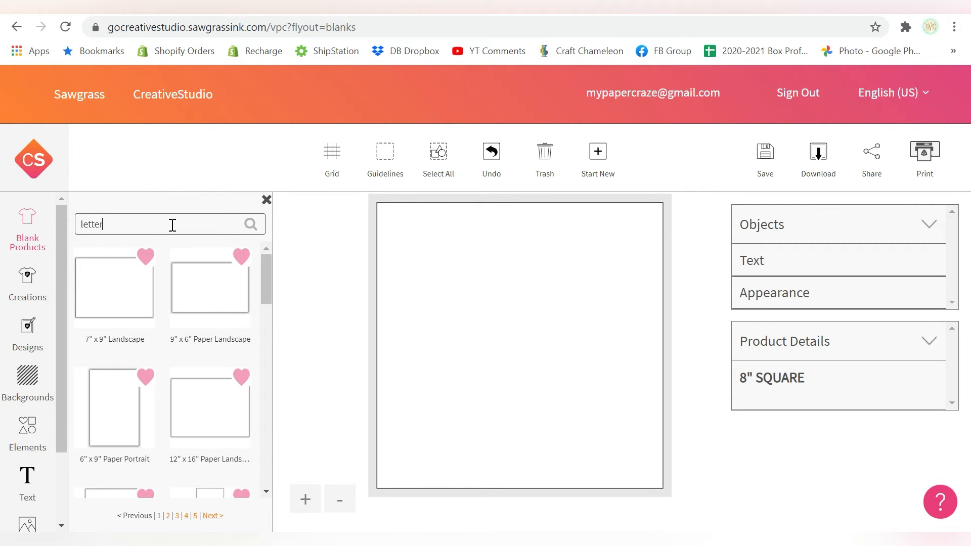
click(113, 302)
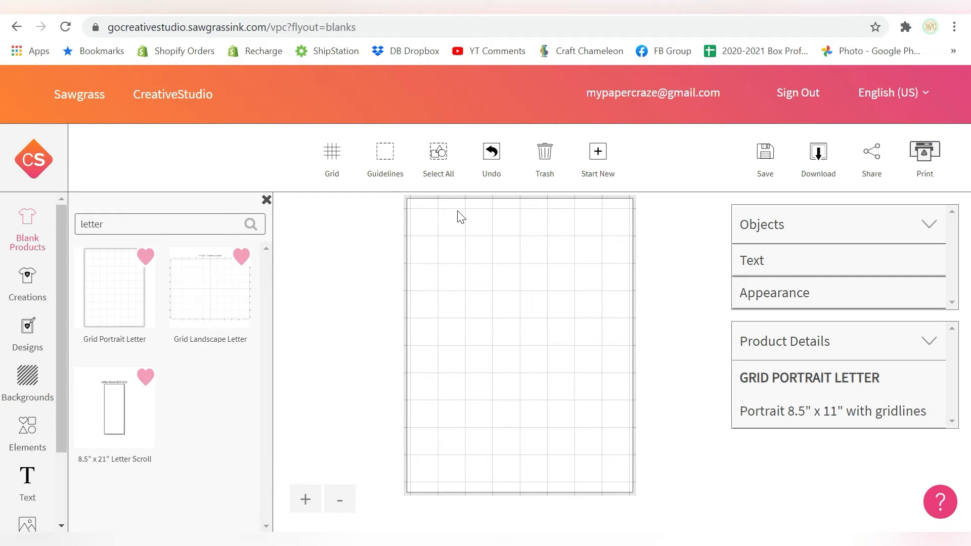
Show the grid overlay on the letter canvas and hide it again.
click(334, 163)
click(334, 164)
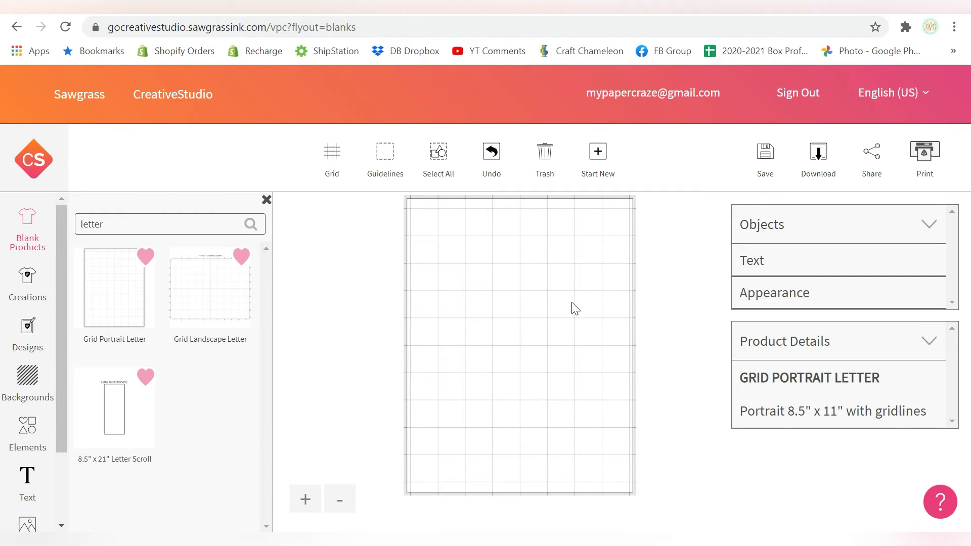
click(333, 161)
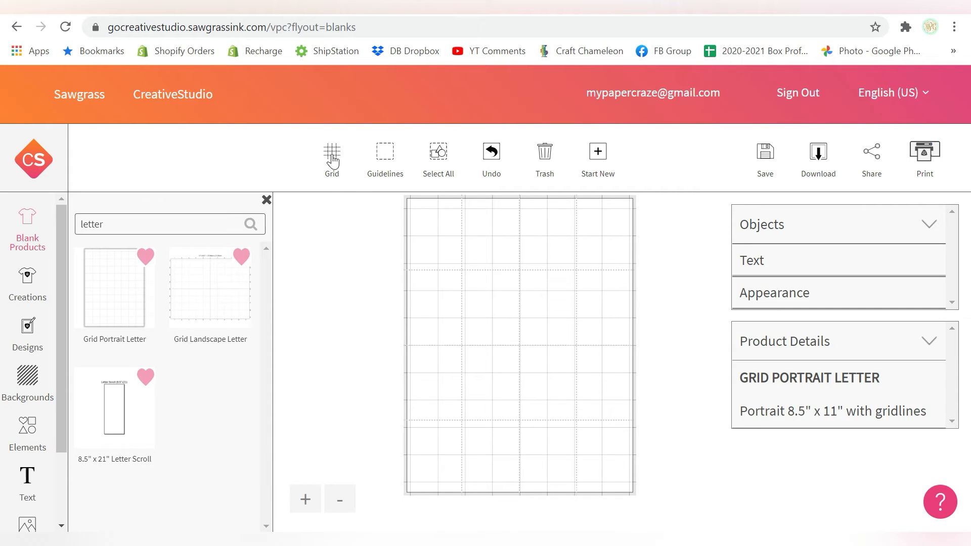
click(333, 161)
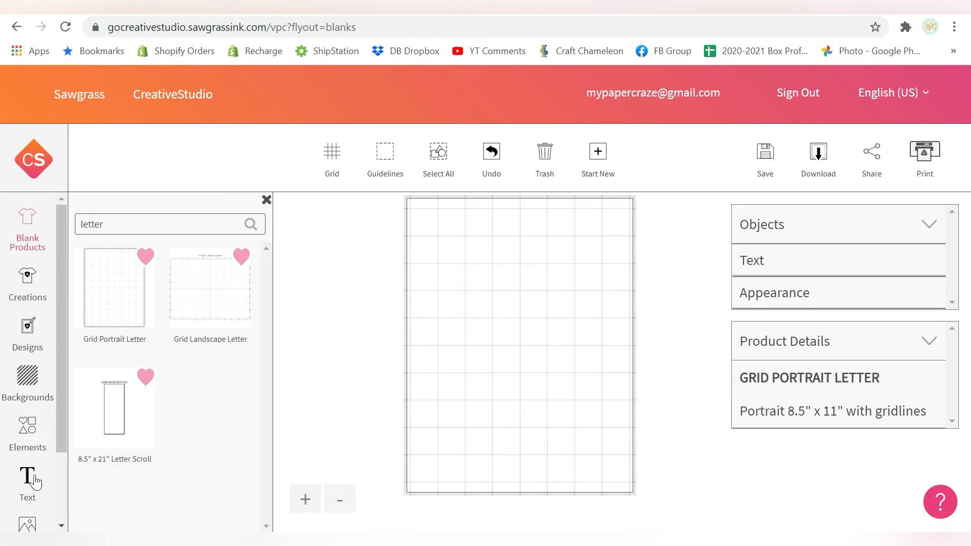
Upload FreshLemonade.svg from the Downloads folder to the My Images gallery.
scroll(36, 486, down, 2)
click(30, 433)
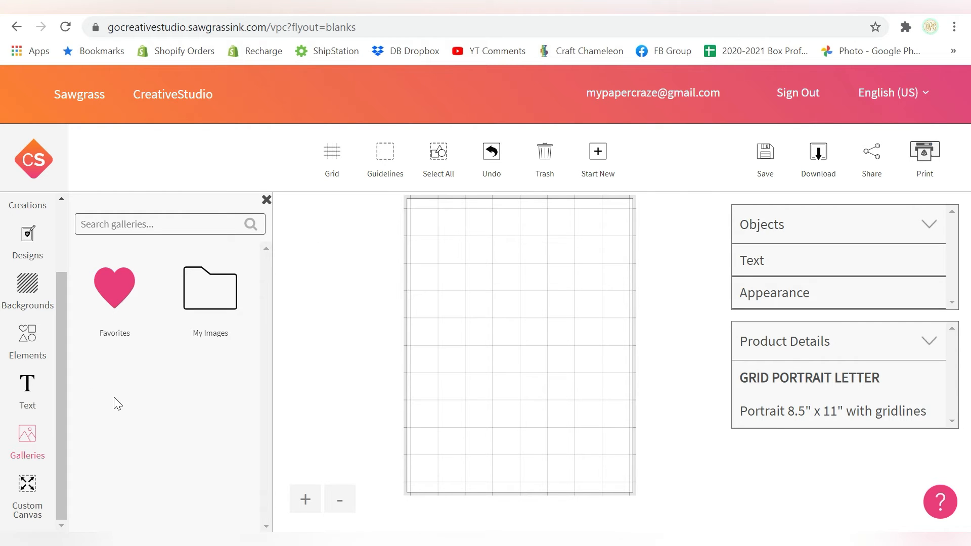
click(216, 302)
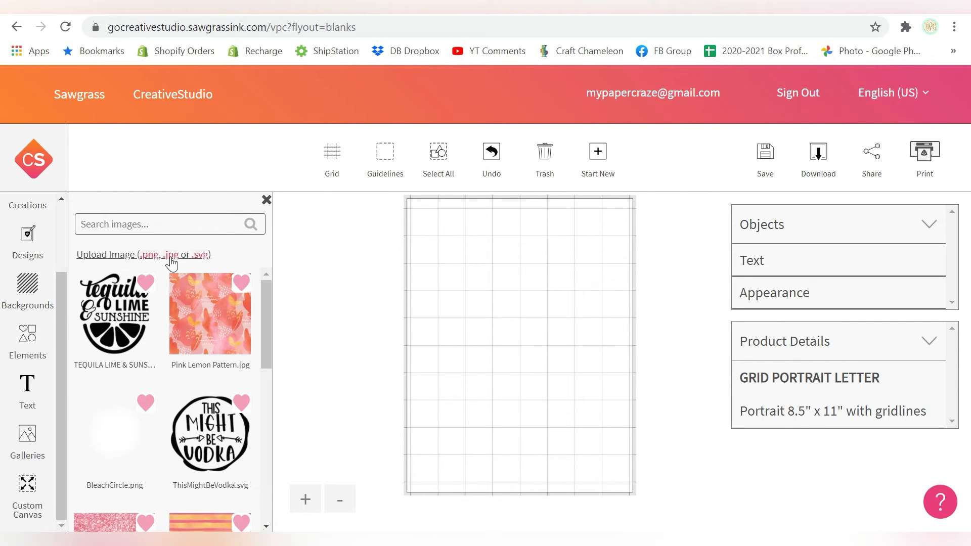
click(171, 254)
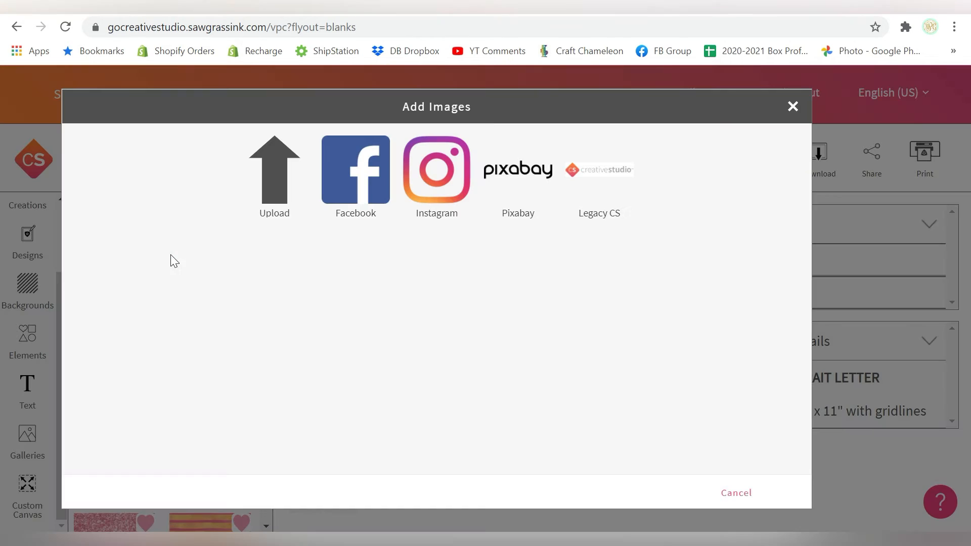
click(269, 194)
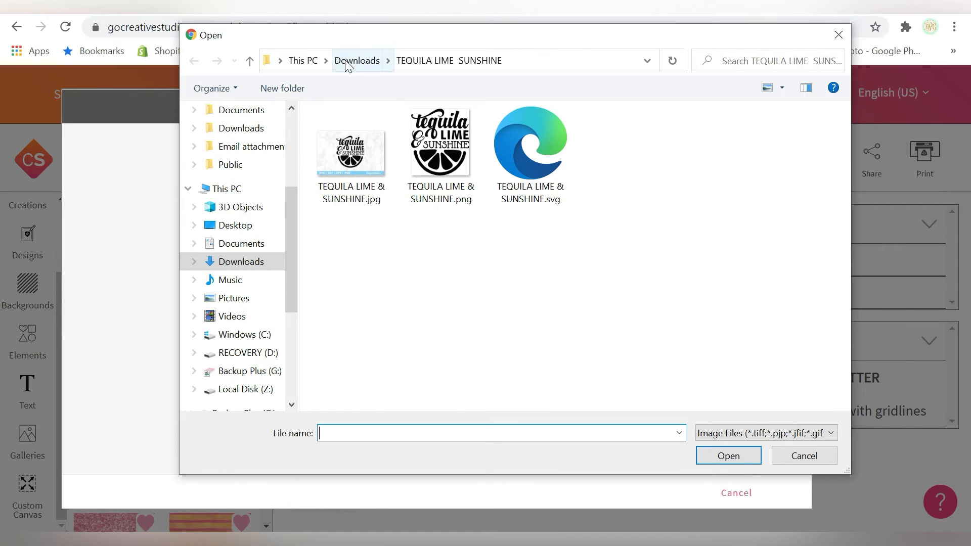
click(345, 65)
double_click(611, 151)
click(611, 151)
click(728, 456)
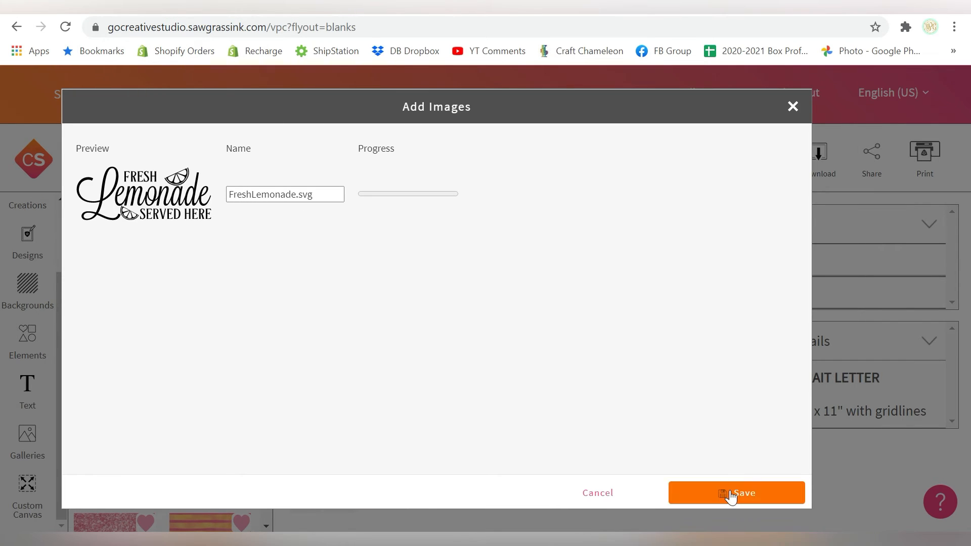
click(729, 493)
Upload 3.jpg from the Lemonade Digital Paper Set folder to the image gallery, named Lemonade Pattern.jpg.
click(112, 258)
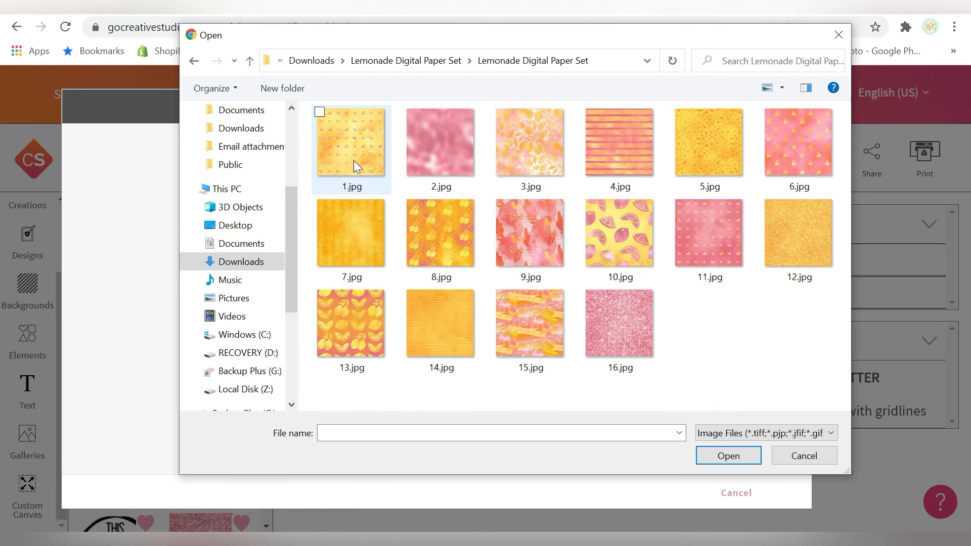
double_click(530, 150)
click(233, 232)
key(BackSpace)
text(Lemonade Pattern.jpg)
click(693, 492)
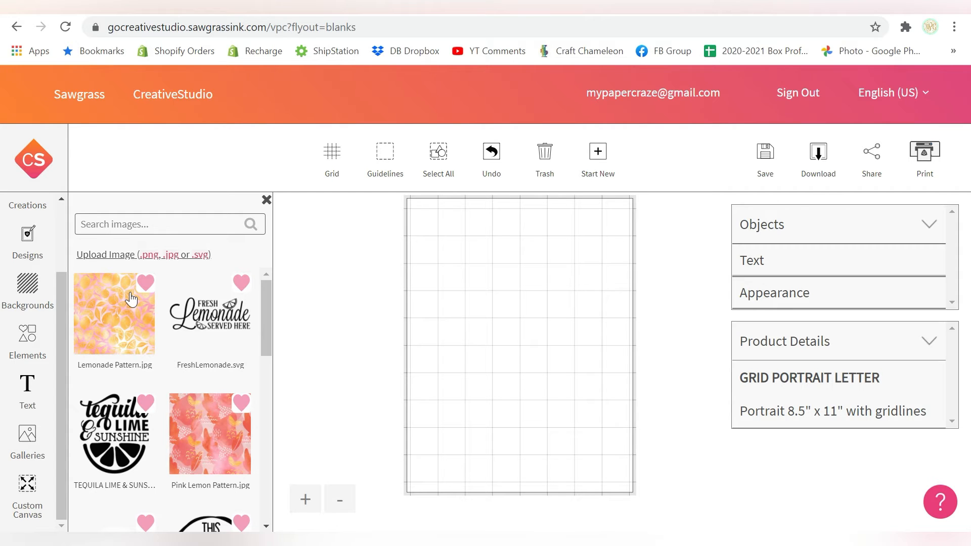
Place Lemonade Pattern.jpg on the letter canvas, switch measurements to inches and size the pattern to about 7.22 x 7.22 inches.
click(131, 300)
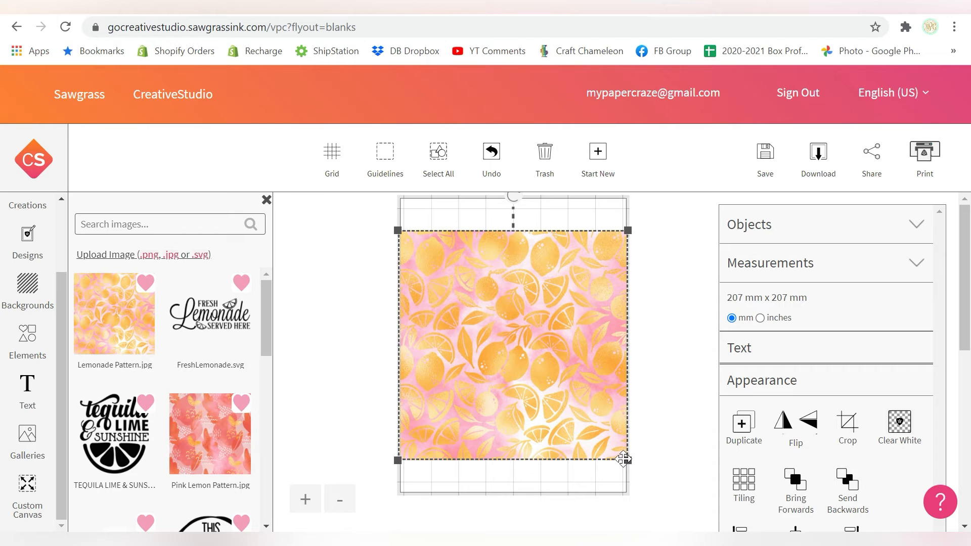
drag(628, 460, 612, 445)
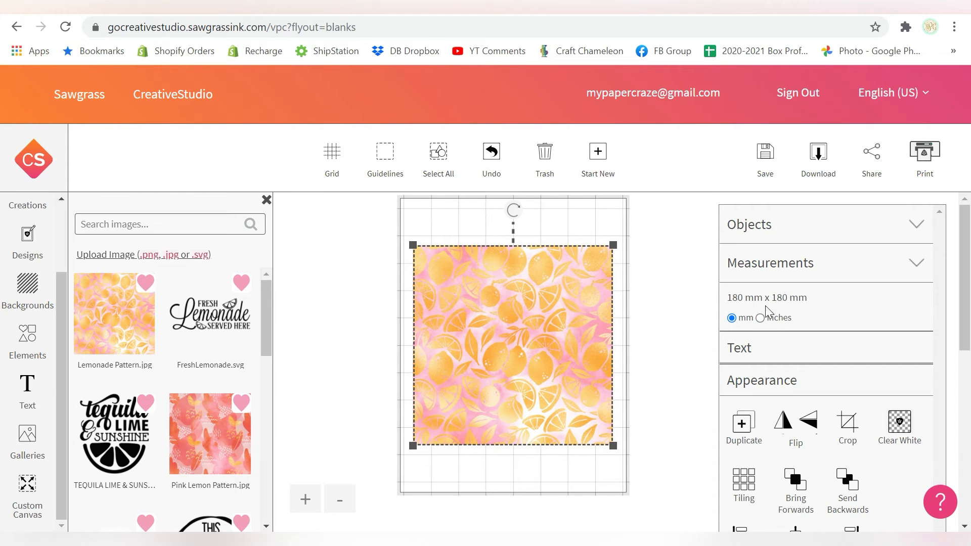
click(759, 318)
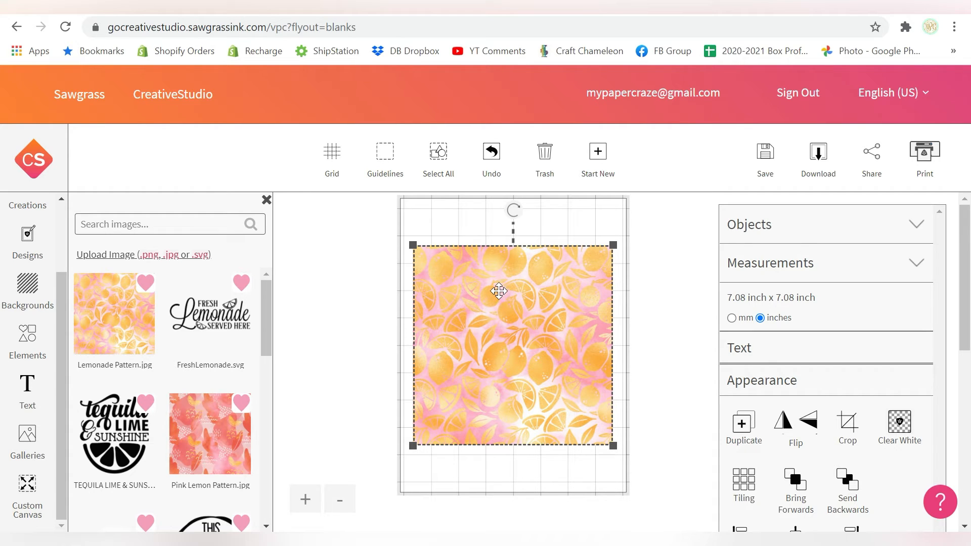
drag(613, 252, 619, 251)
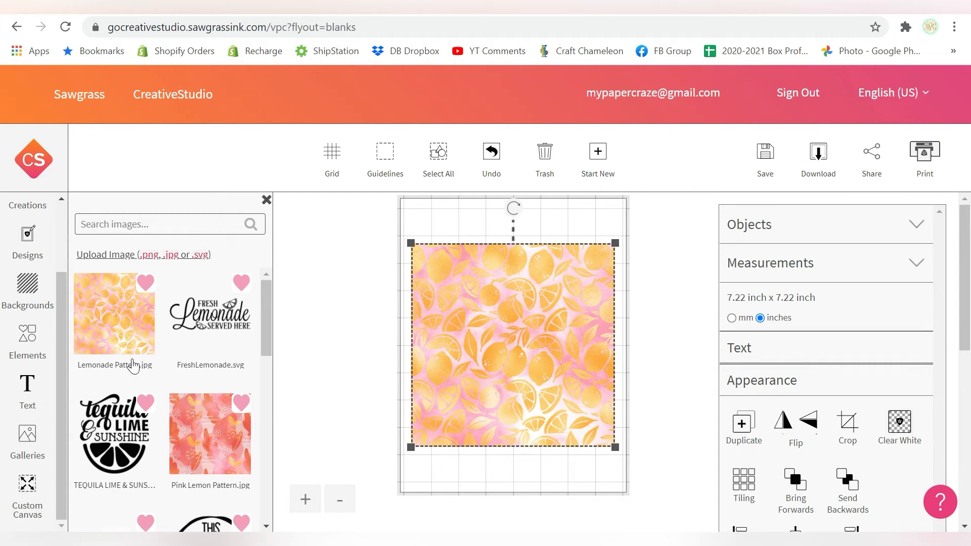
Search the Elements shapes for "square" and add the outlined square to the canvas.
click(37, 336)
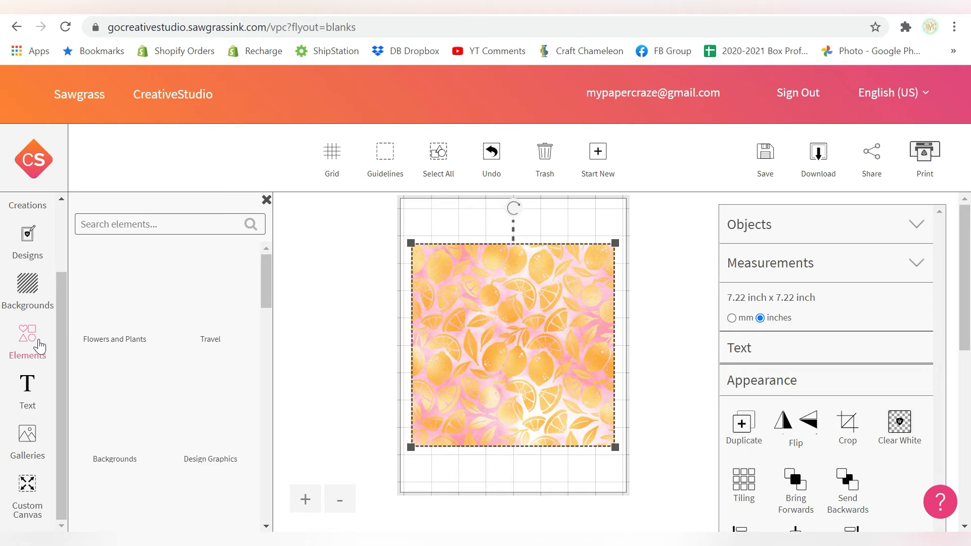
scroll(236, 335, down, 4)
scroll(236, 335, down, 5)
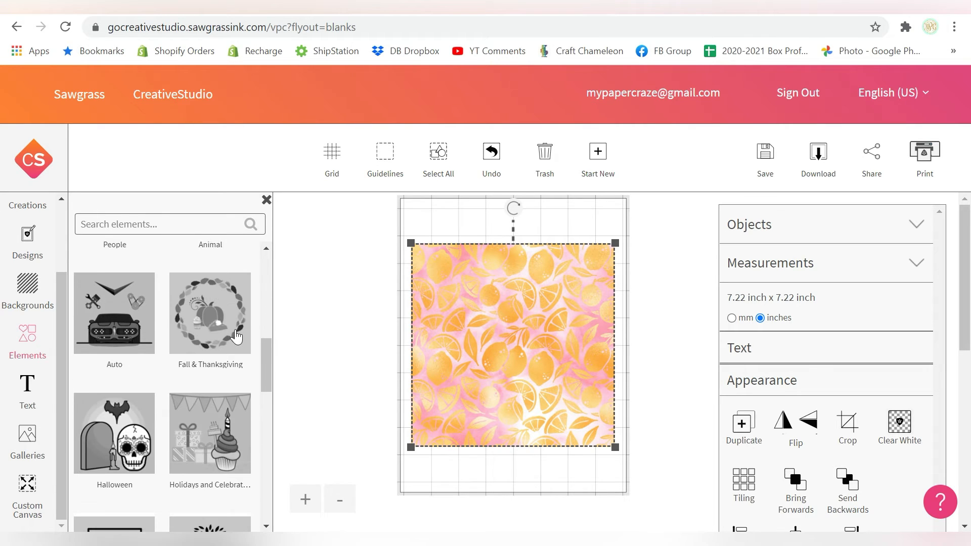
scroll(173, 332, down, 6)
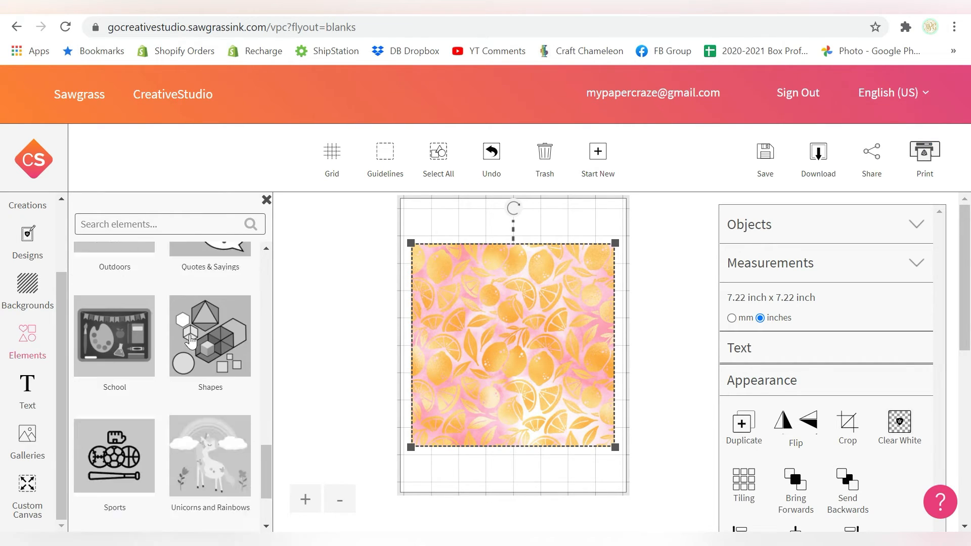
click(202, 336)
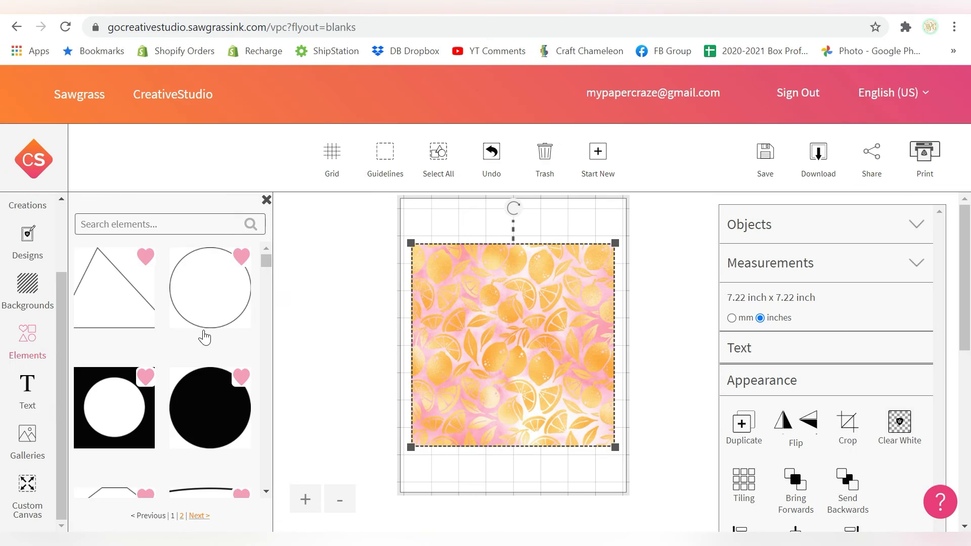
scroll(205, 337, down, 5)
click(157, 222)
text(square)
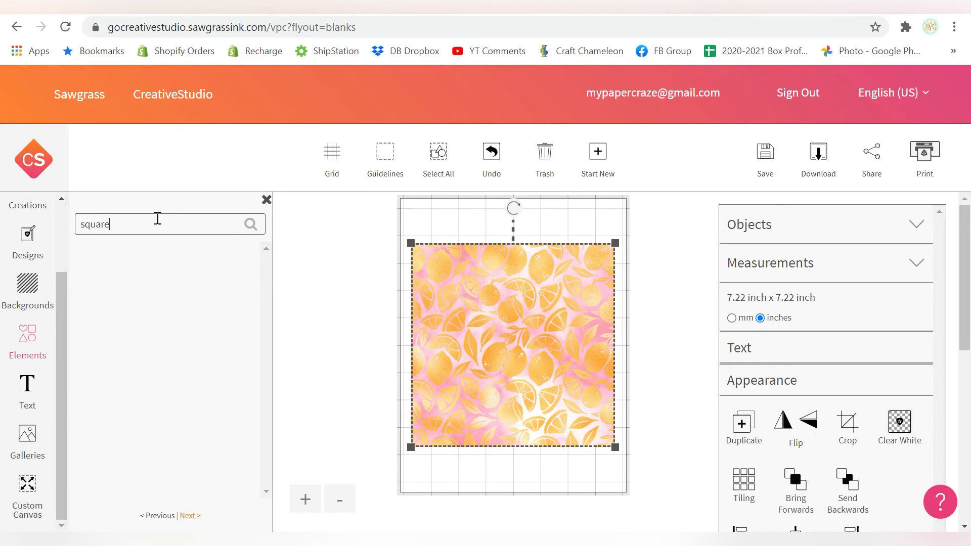
key(Return)
scroll(184, 304, down, 4)
click(197, 394)
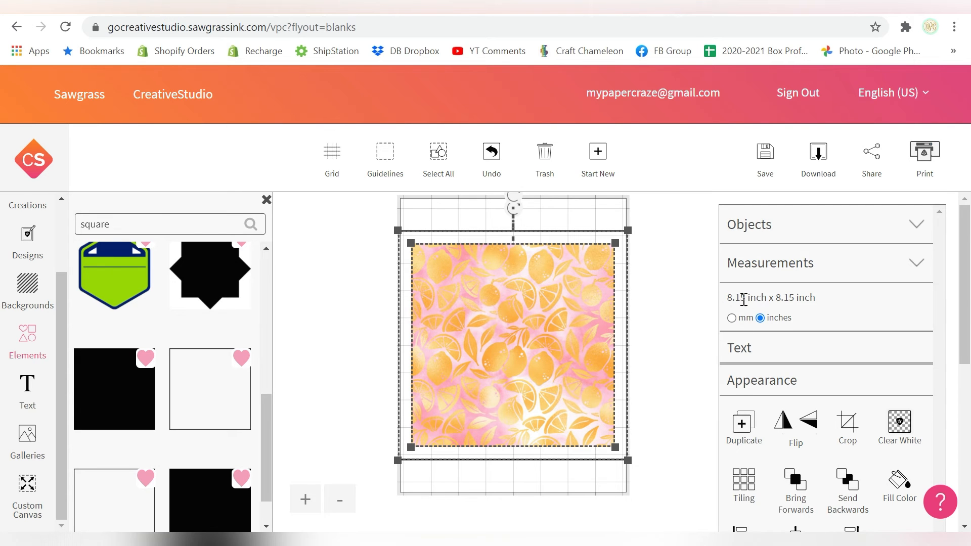
Unlock the outlined square's aspect ratio and reshape it into a portrait rectangle of about 5.1 x 7.02 inches over the pattern.
scroll(840, 353, down, 6)
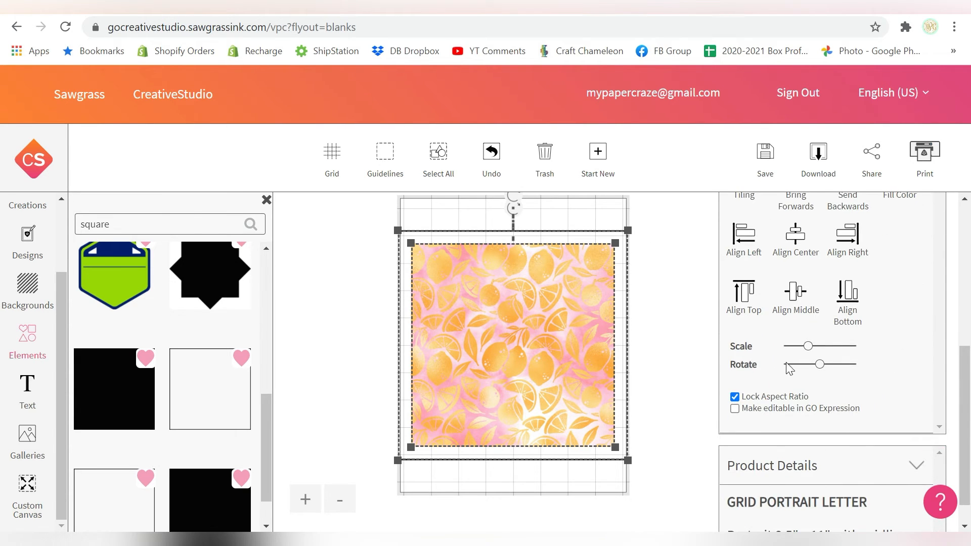
click(735, 397)
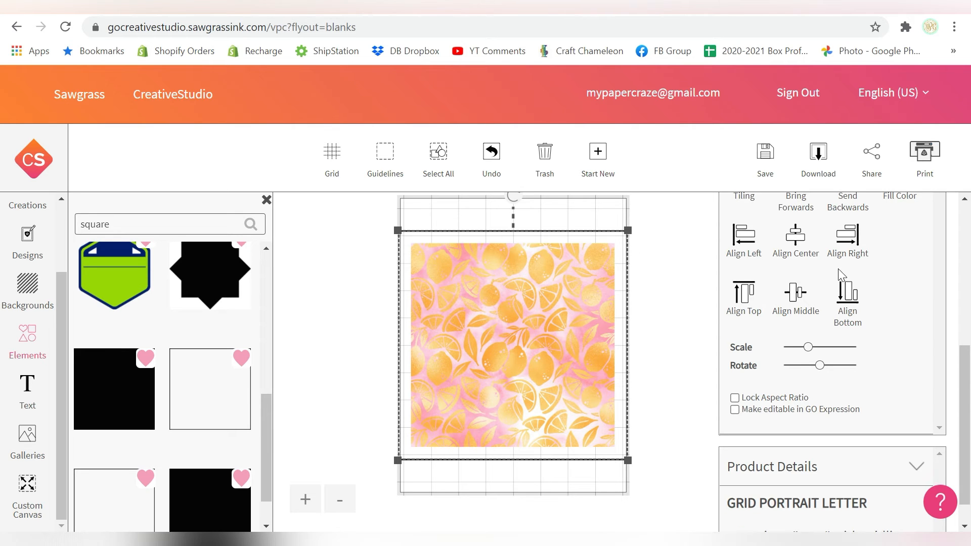
scroll(838, 270, up, 4)
scroll(839, 276, up, 2)
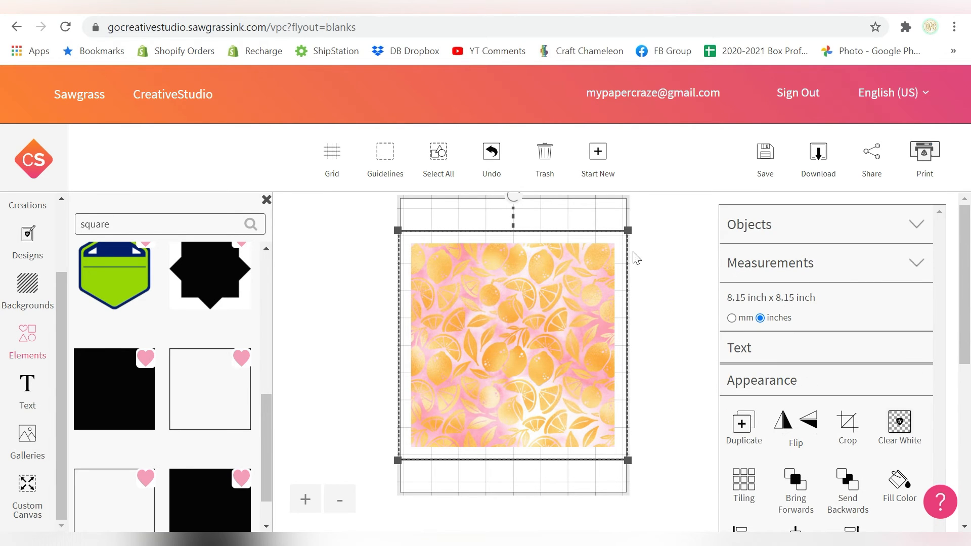
click(593, 244)
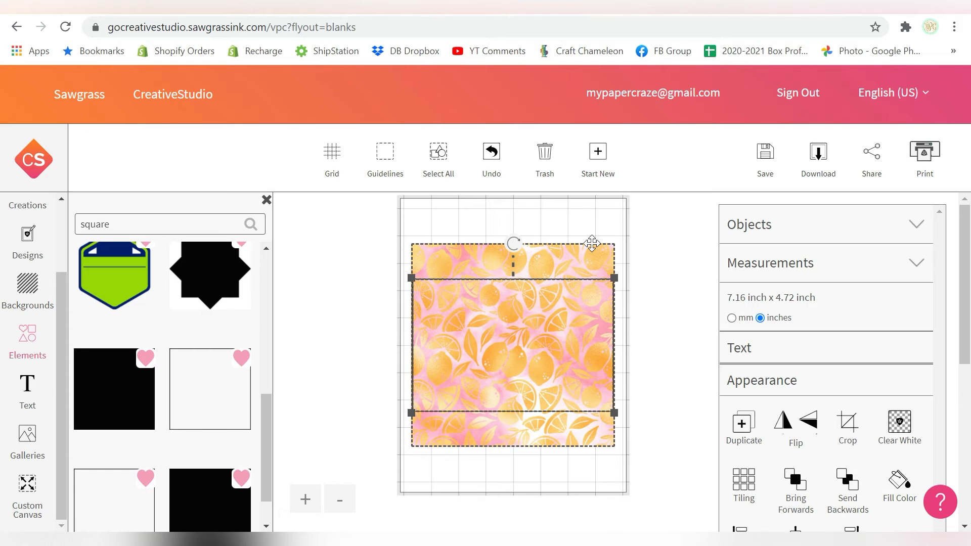
drag(613, 278, 528, 262)
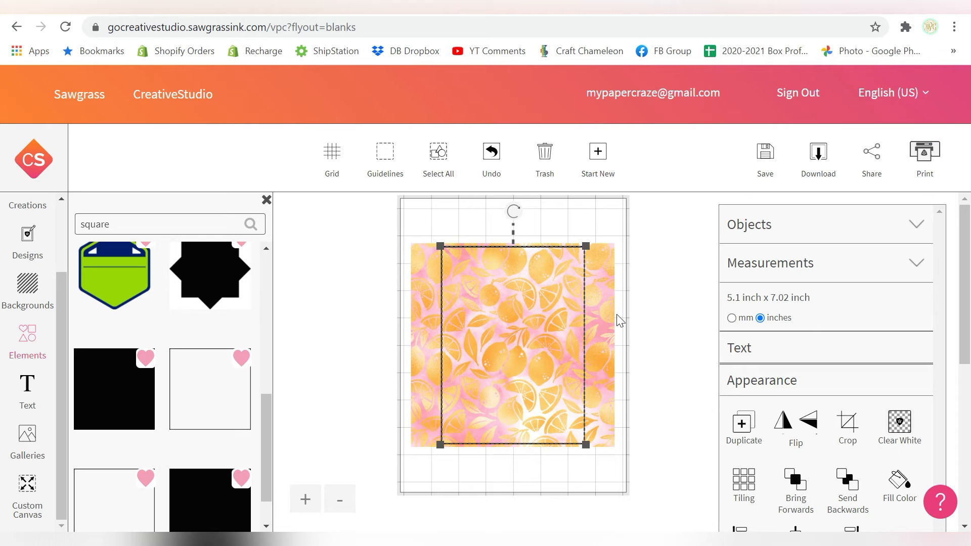
click(602, 304)
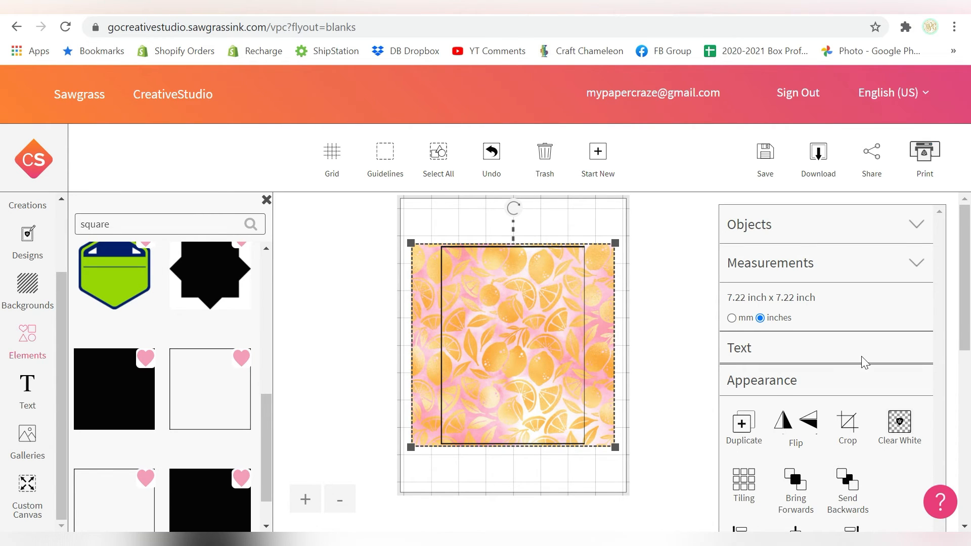
scroll(863, 362, down, 6)
scroll(771, 435, up, 3)
scroll(771, 404, up, 3)
drag(519, 212, 412, 249)
click(489, 152)
Add FreshLemonade.svg from My Images, turned a quarter turn counterclockwise and scaled to about 6.8 x 2.72 inches inside the rectangle.
click(31, 442)
click(196, 303)
click(210, 316)
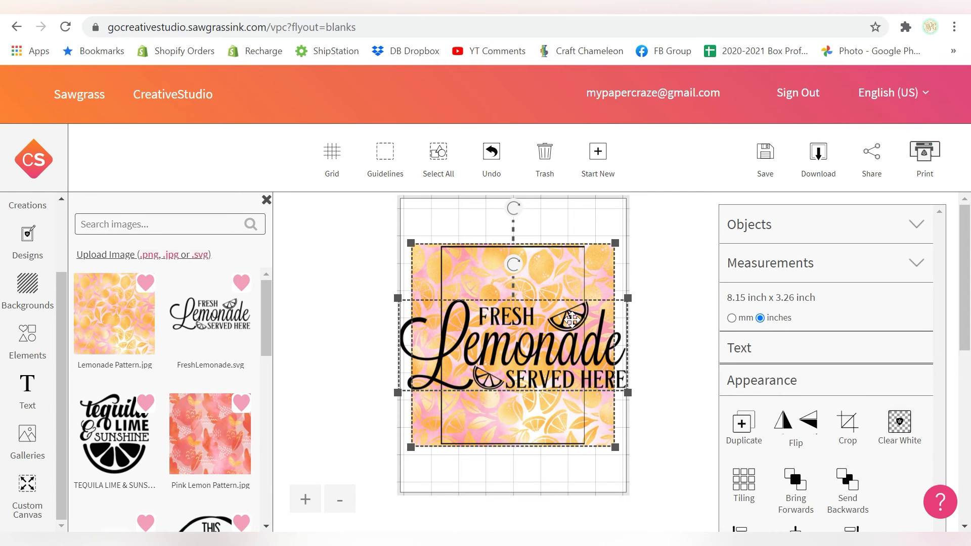
click(513, 264)
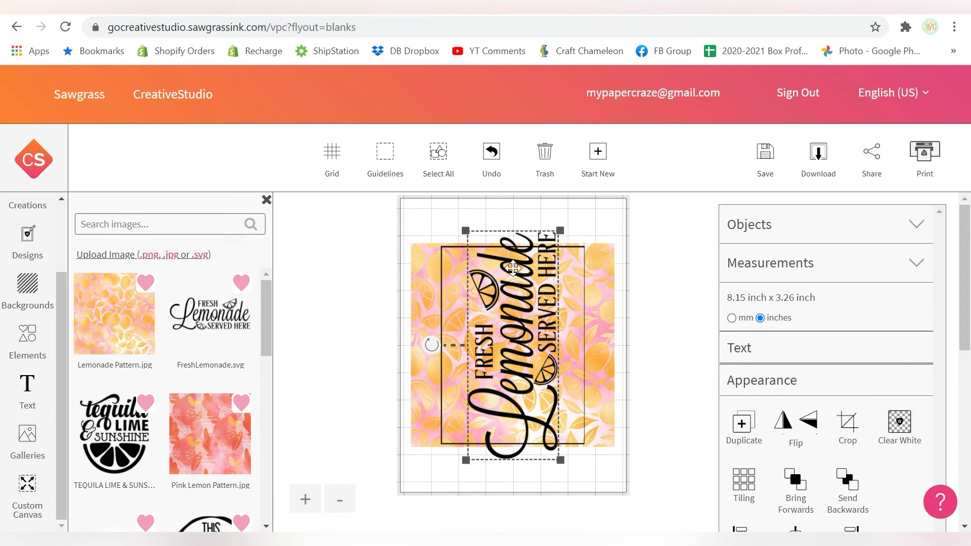
drag(560, 231, 552, 249)
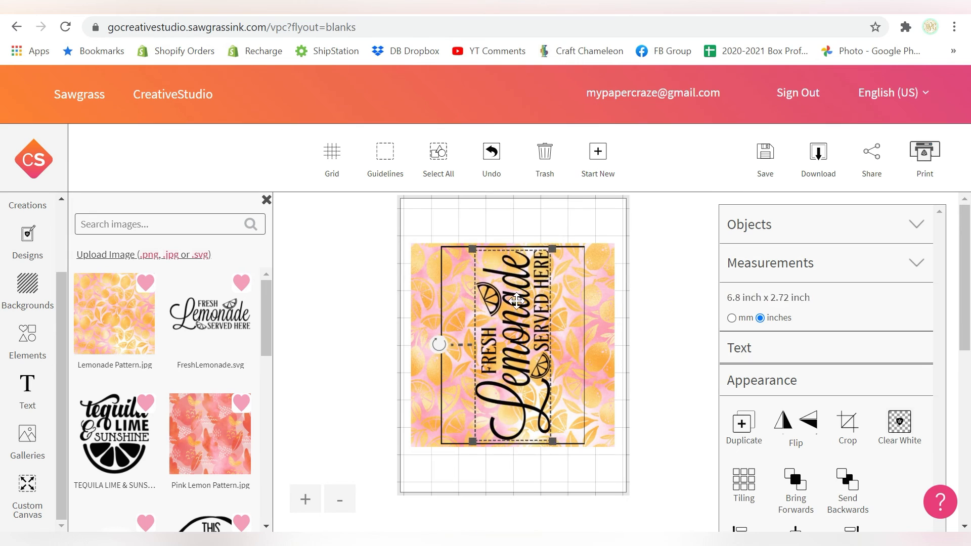
Lock the Fresh Lemonade design's aspect ratio and resize the design to fit inside the outlined rectangle.
drag(958, 290, 957, 404)
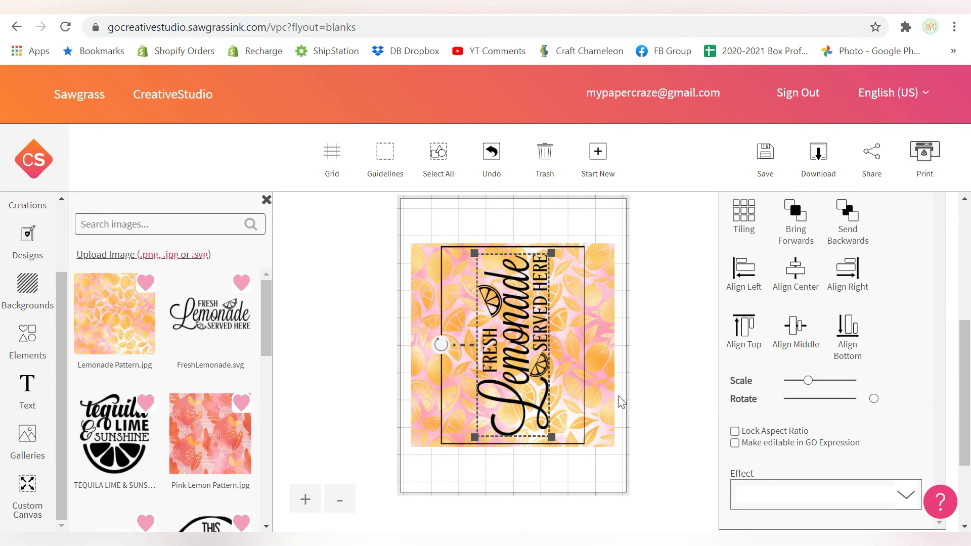
drag(475, 437, 482, 410)
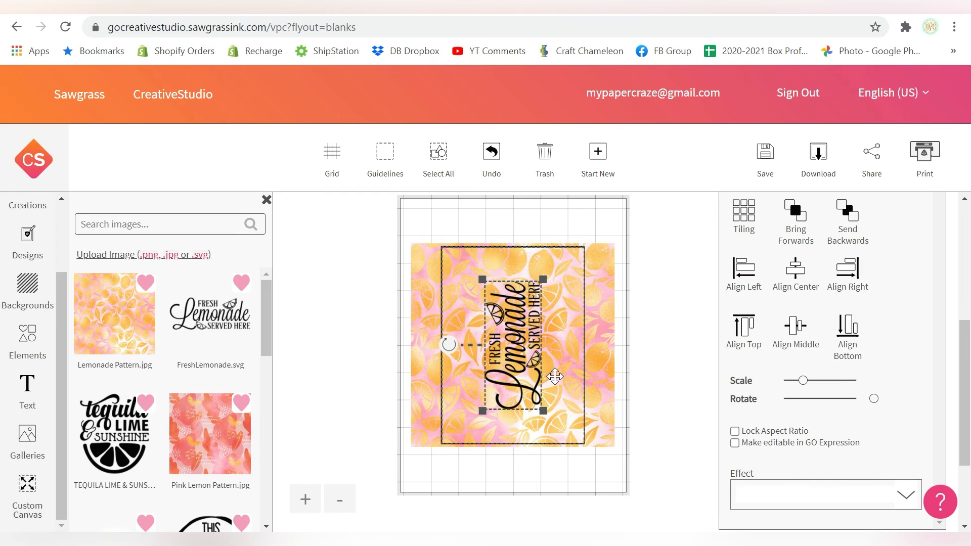
click(735, 430)
drag(546, 277, 666, 186)
drag(468, 433, 454, 458)
drag(558, 258, 611, 231)
Rotate the Fresh Lemonade design back to upright reading and turn the outlined rectangle to landscape orientation.
drag(431, 346, 449, 290)
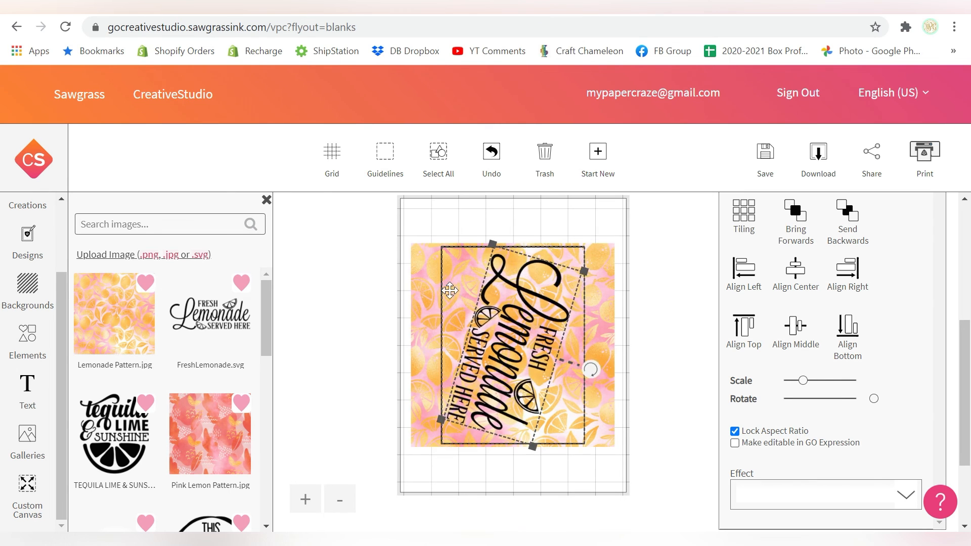
drag(873, 398, 801, 400)
click(548, 247)
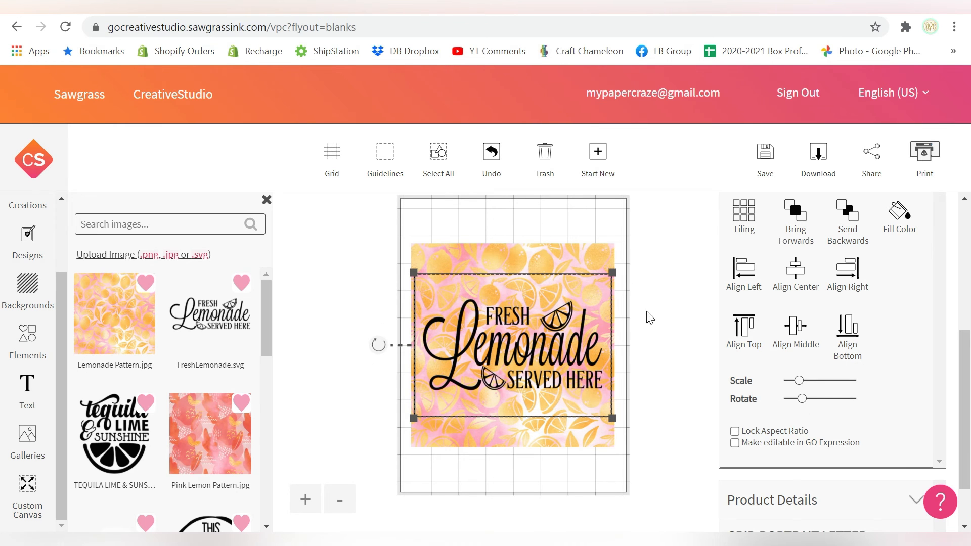
Center the Fresh Lemonade design horizontally and vertically on the canvas.
click(510, 335)
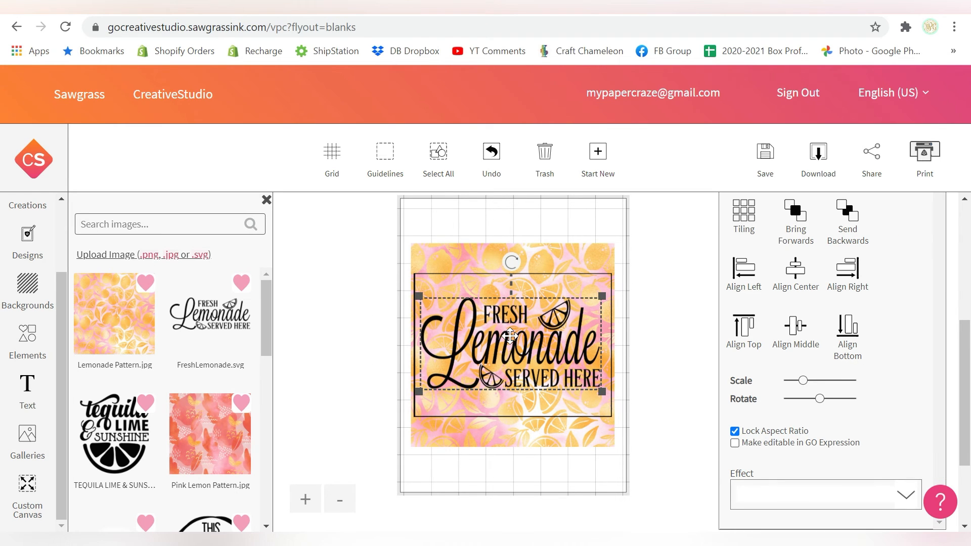
click(796, 270)
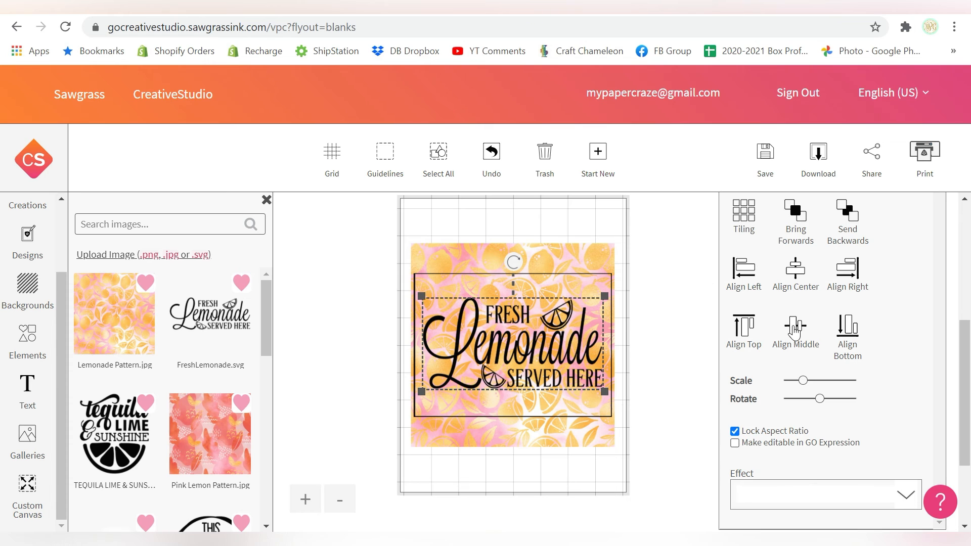
click(791, 329)
Search the My Images gallery for "pattern".
click(581, 274)
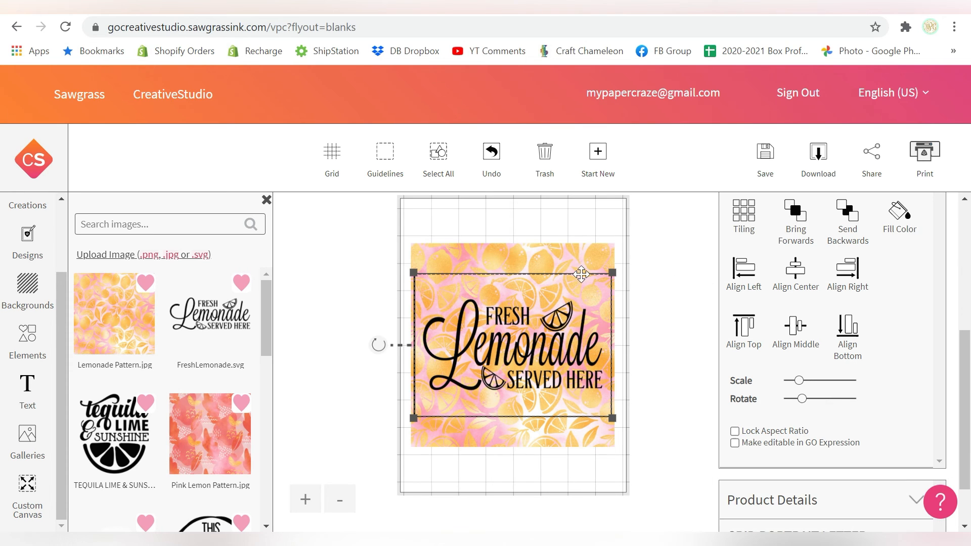
click(575, 251)
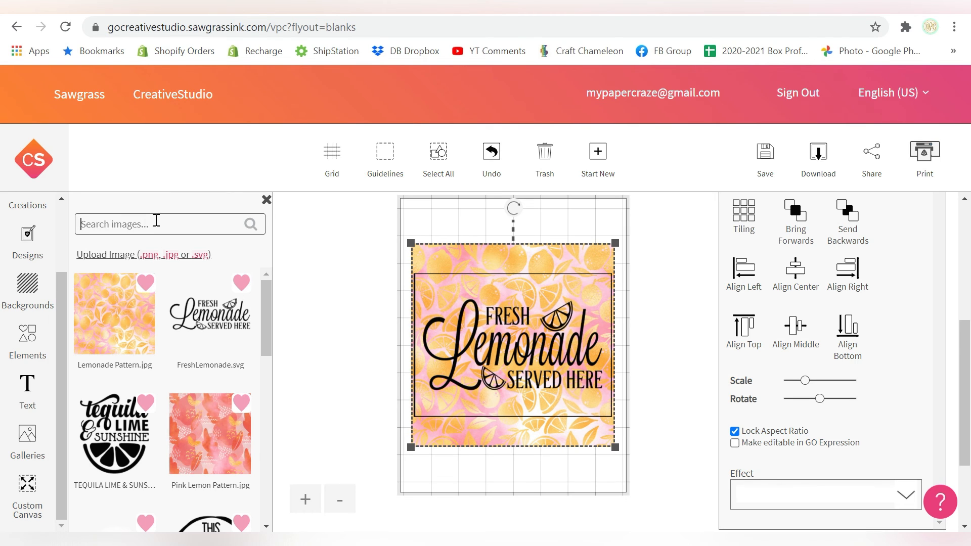
text(pattern)
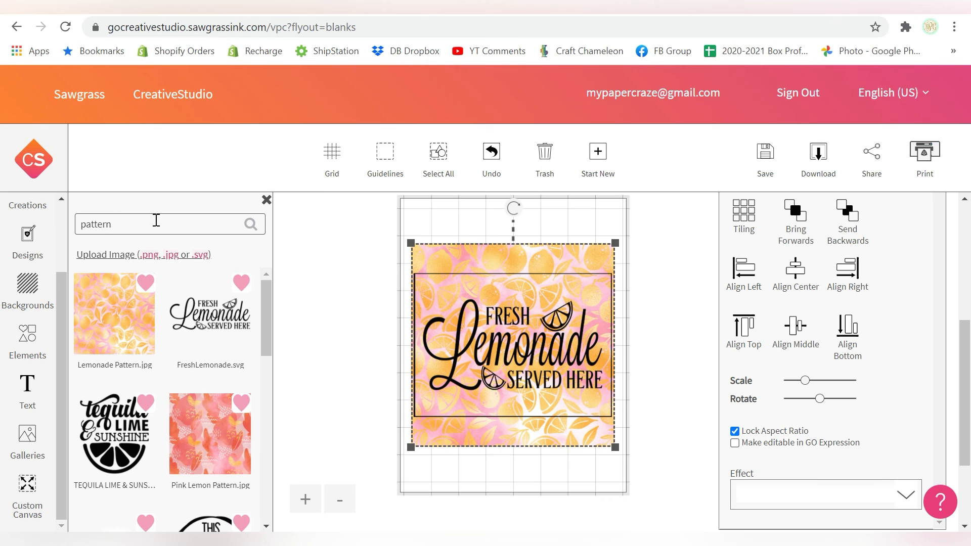